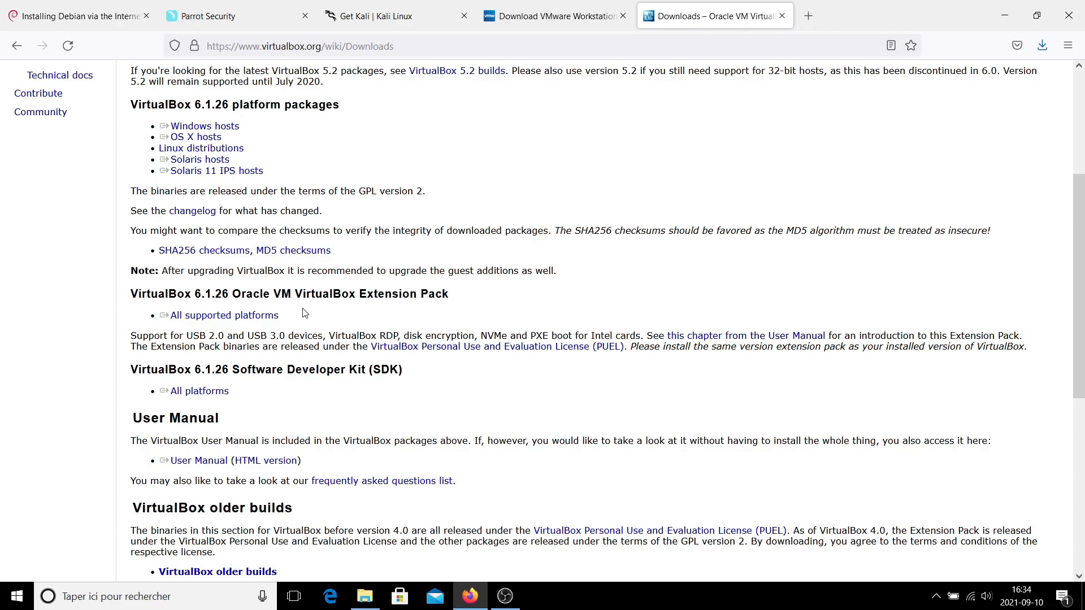
Look through the platform packages, Extension Pack, SDK and source sections of the VirtualBox downloads page
scroll(451, 259, down, 3)
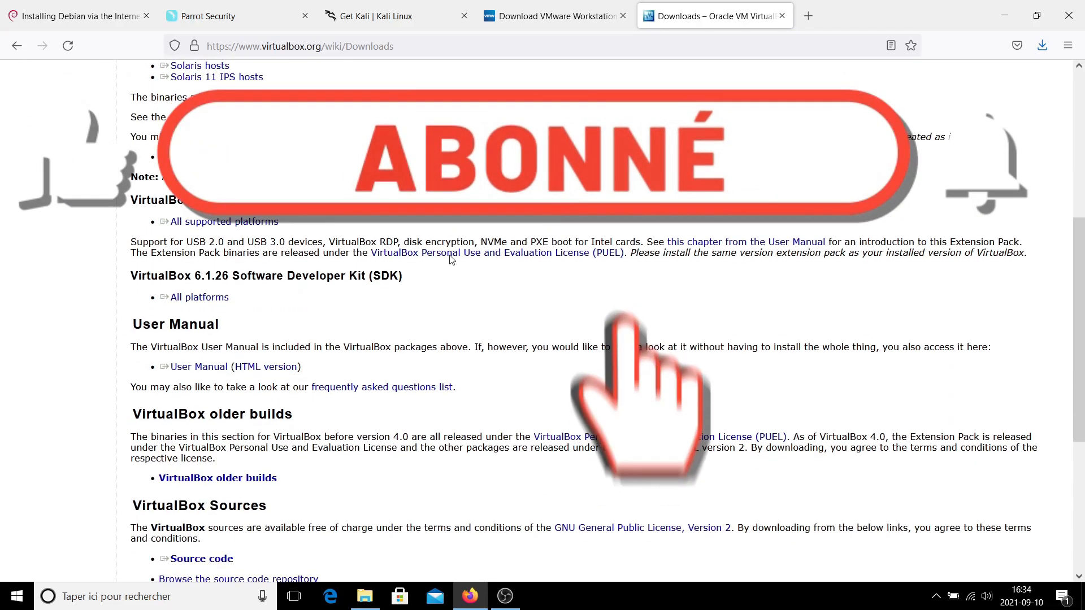
scroll(277, 343, up, 10)
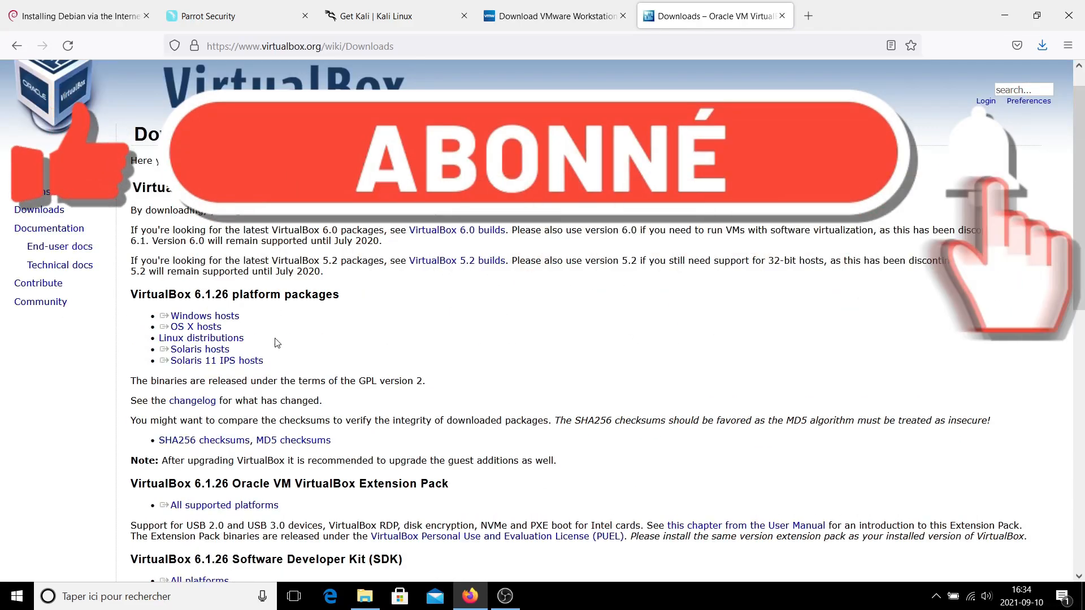
scroll(353, 394, up, 1)
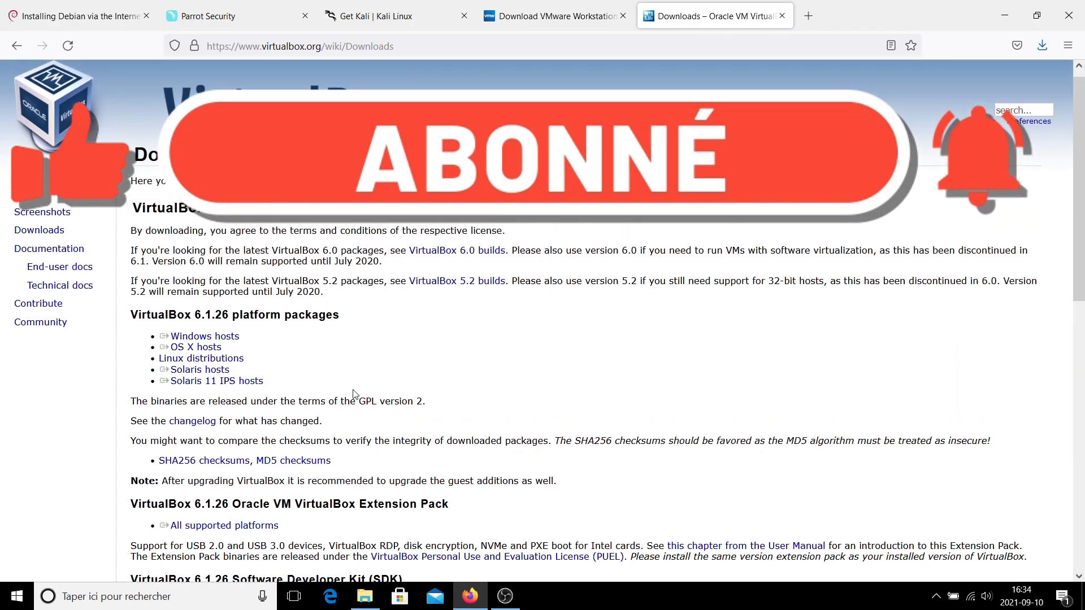
scroll(353, 394, down, 8)
scroll(353, 394, down, 15)
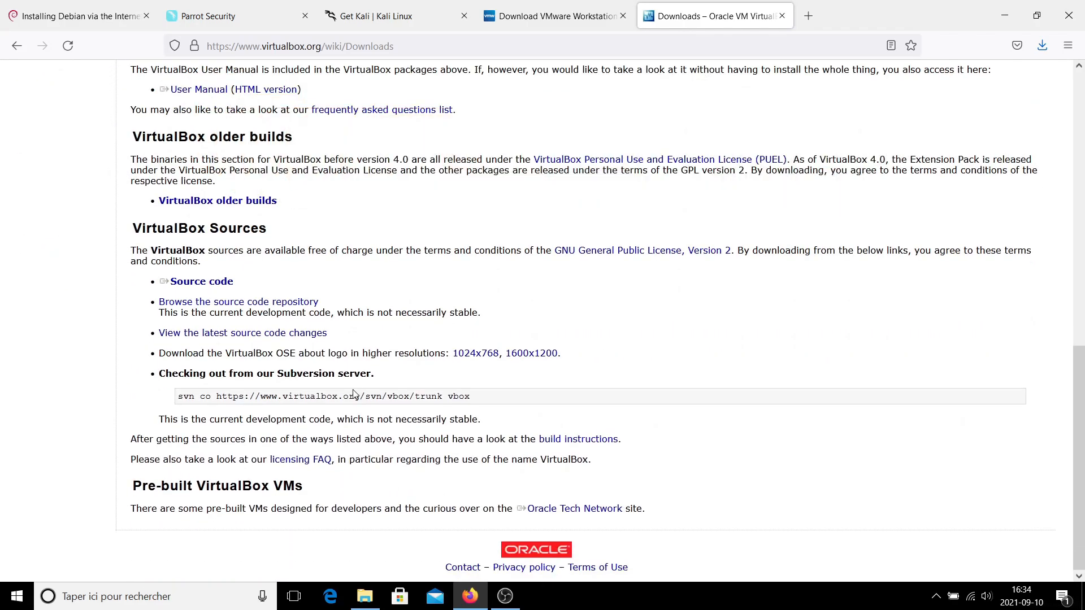
scroll(353, 394, up, 6)
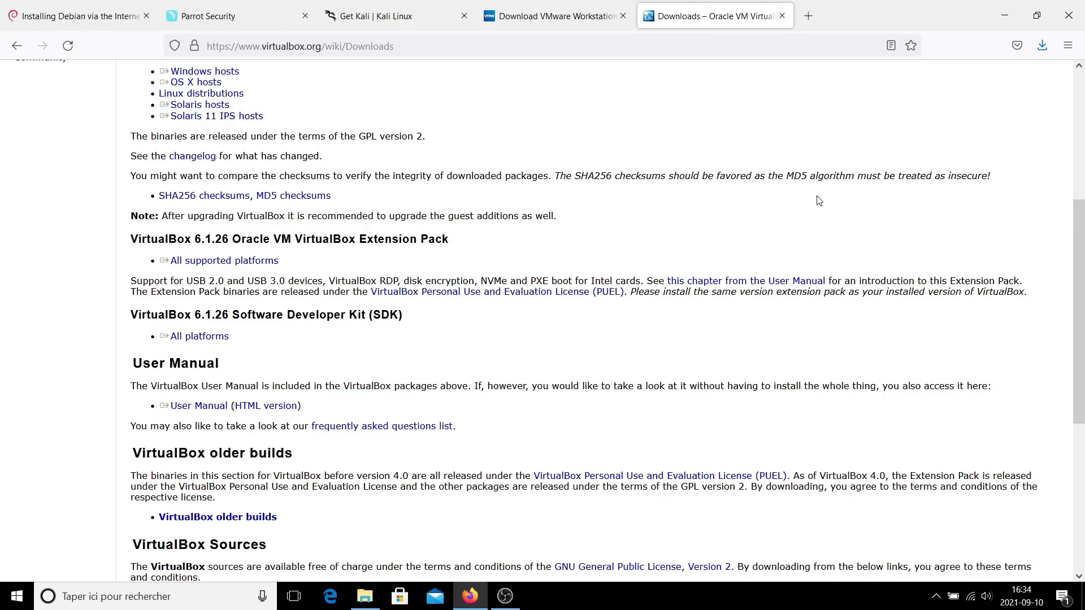
scroll(700, 168, up, 5)
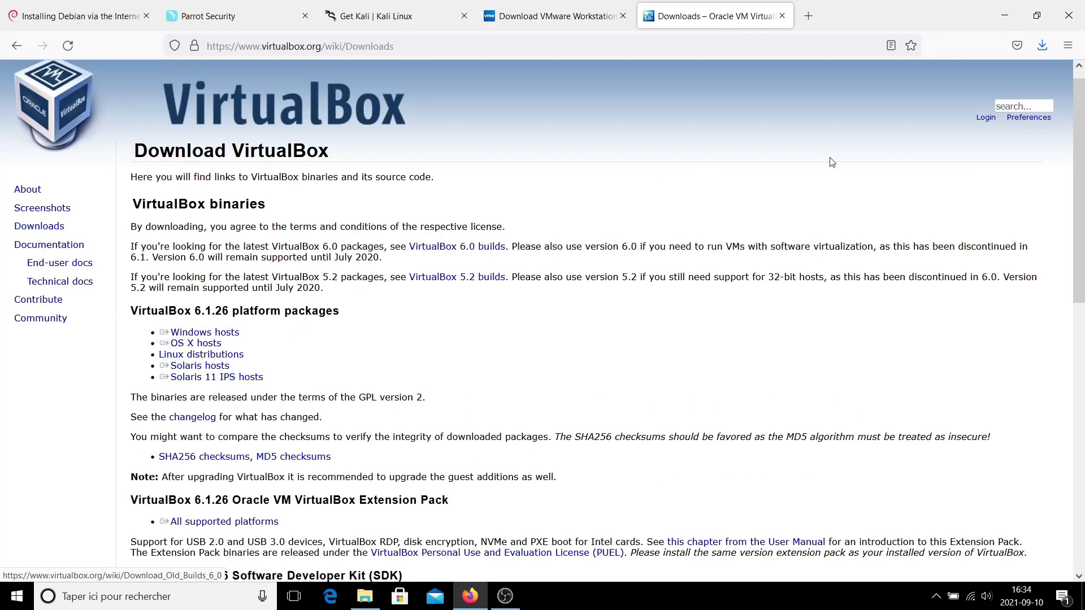
Run the downloaded VirtualBox-6.1.26-145957-Win.exe and install VirtualBox with the default features, starting it once the installation finishes
click(1047, 42)
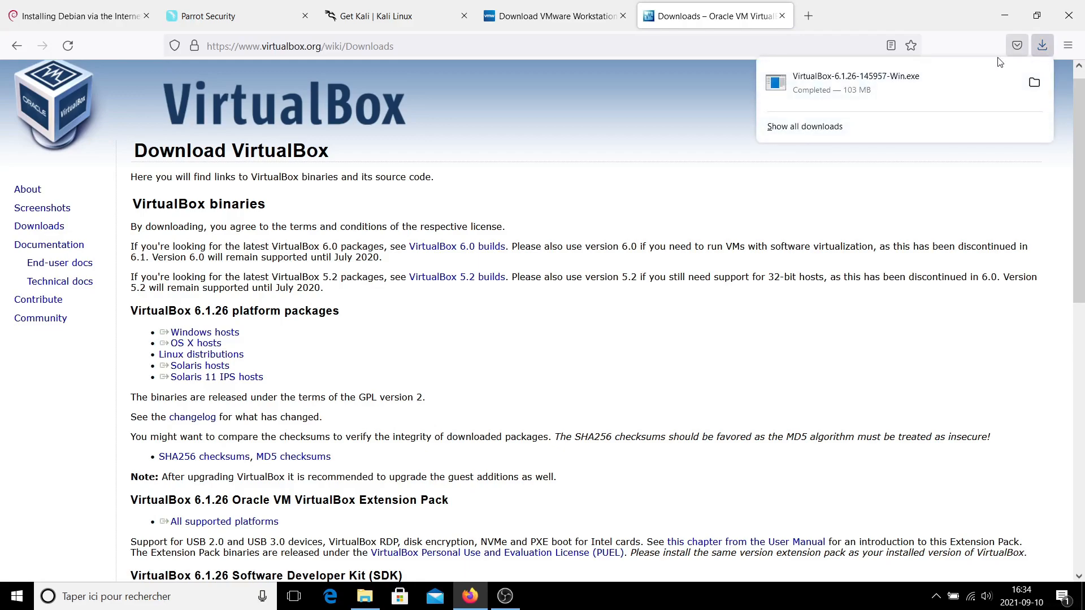
click(903, 82)
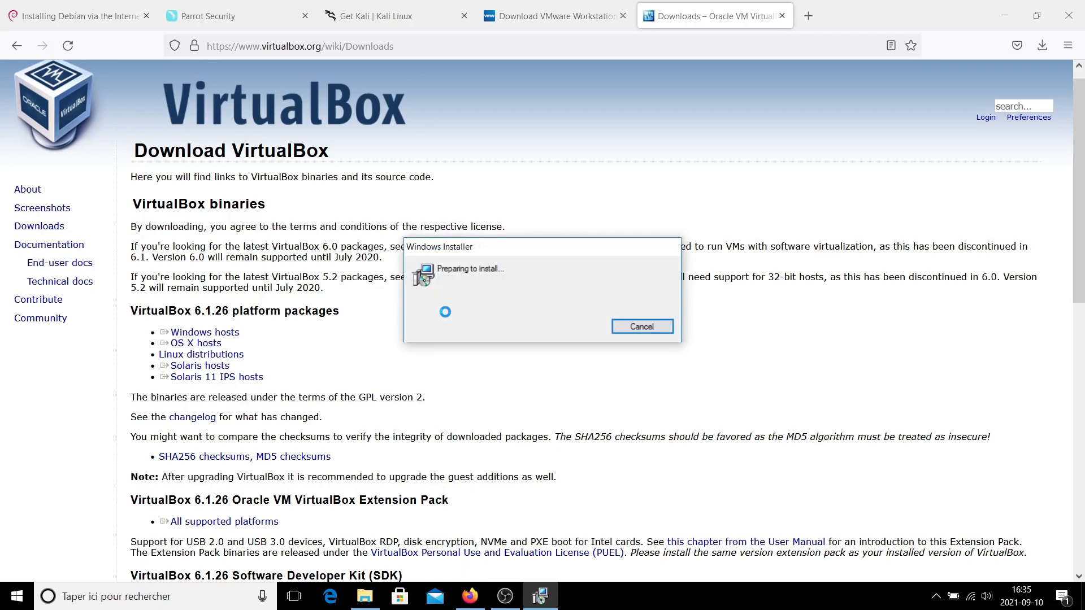
click(616, 412)
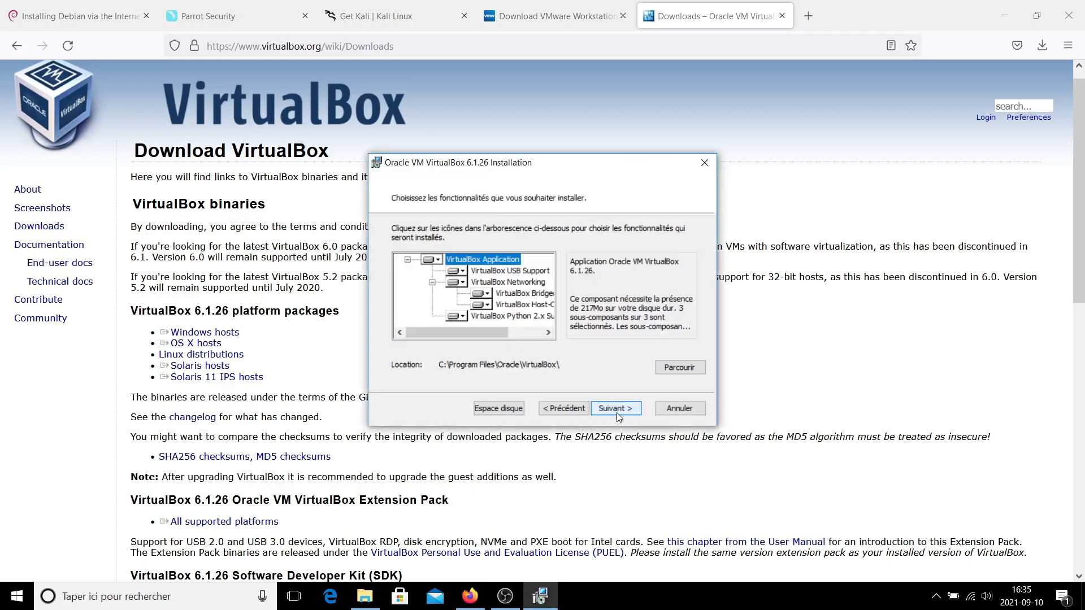
click(621, 411)
click(624, 409)
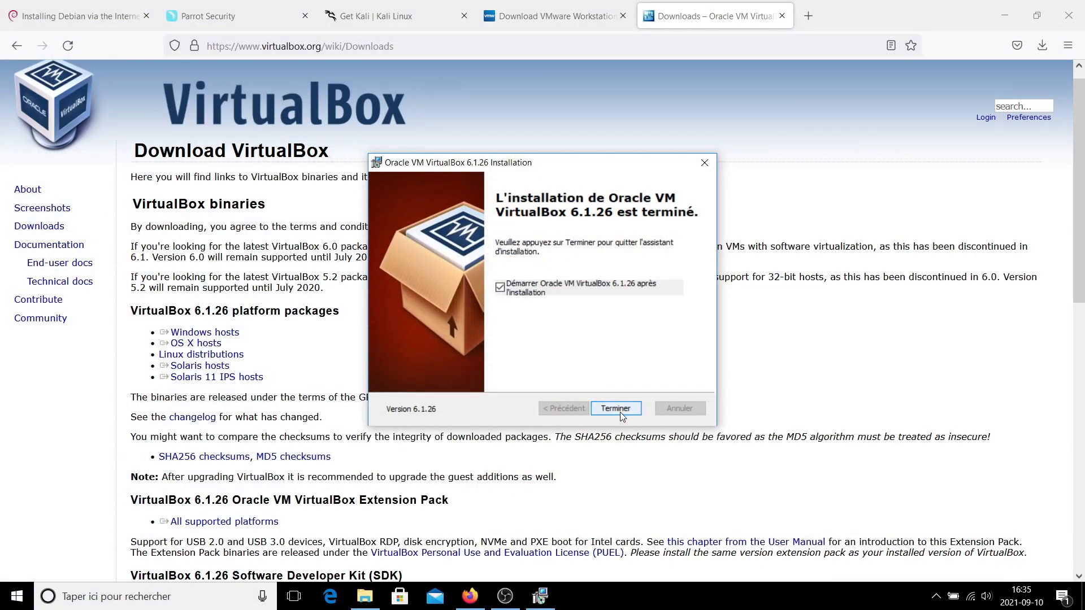
click(620, 412)
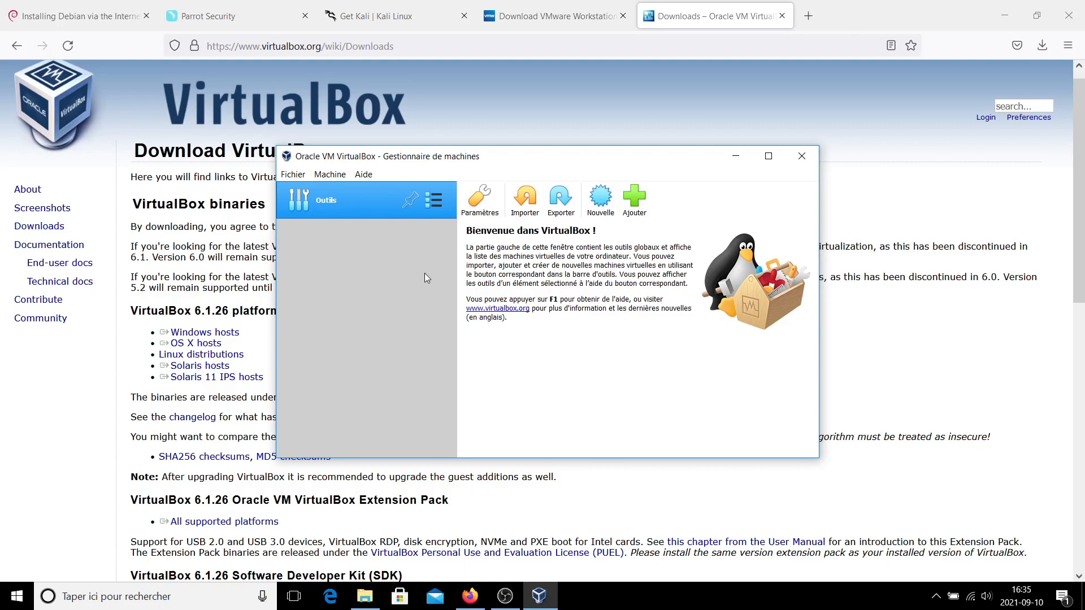
drag(521, 160, 525, 254)
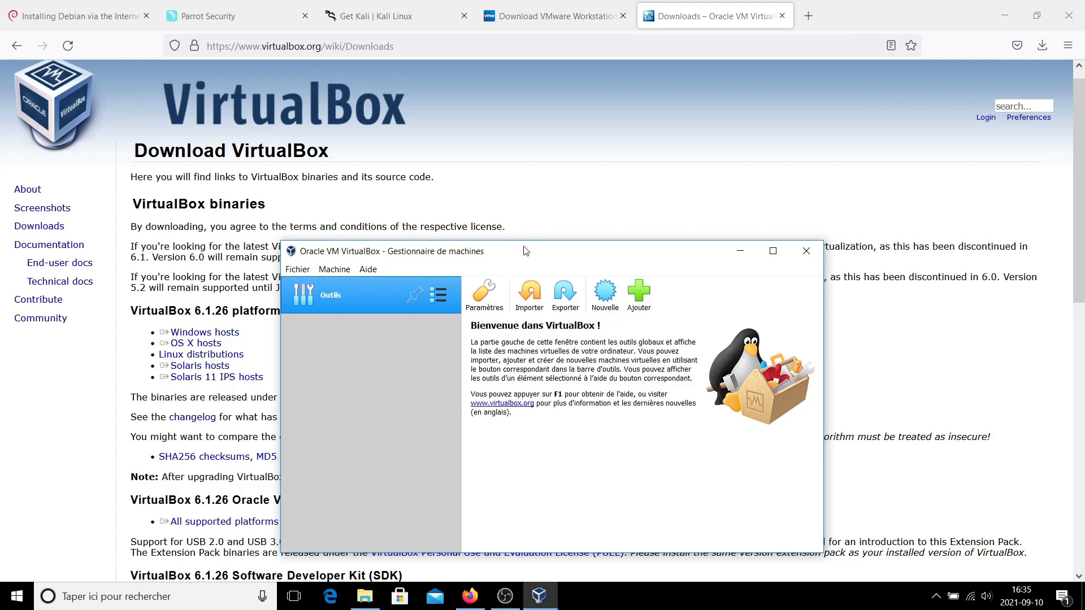
drag(526, 251, 532, 139)
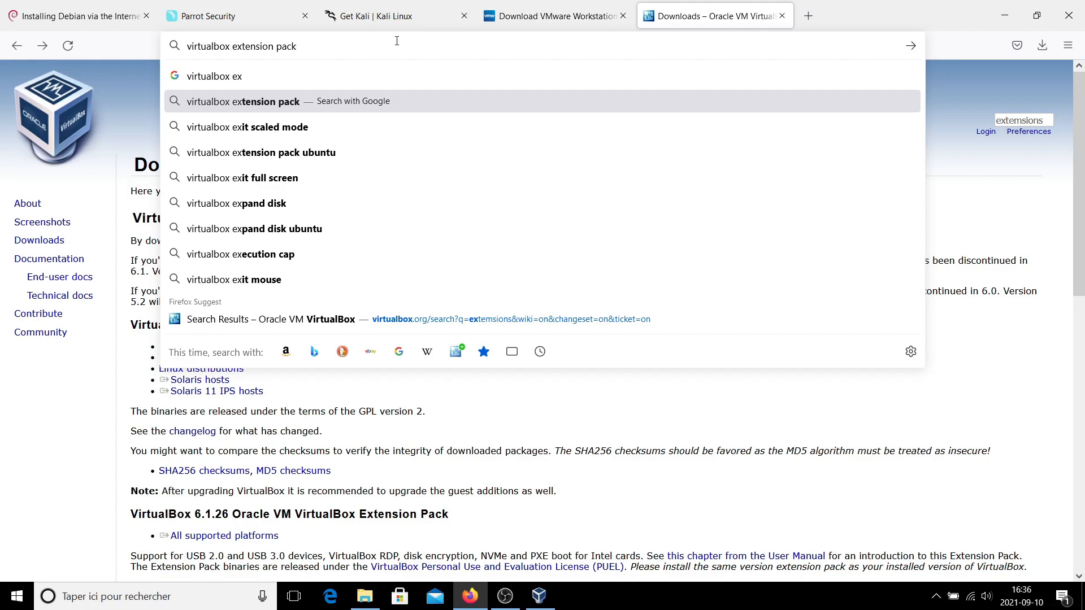
Find the VirtualBox Downloads page by searching the web for "virtualbox extension pack" and save the 6.1.26 Extension Pack for all supported platforms
key(Return)
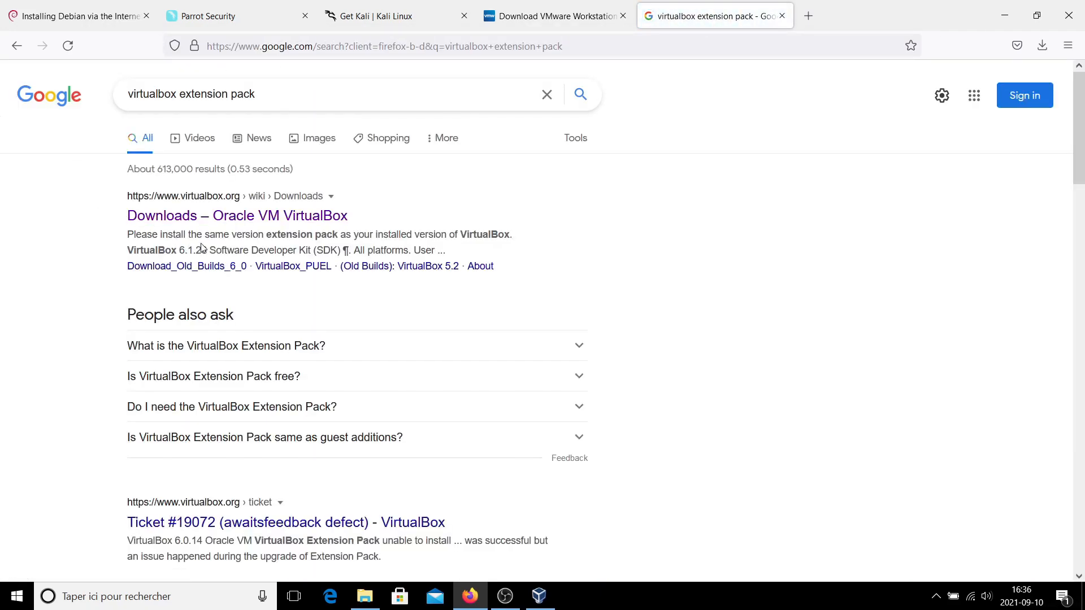
click(252, 217)
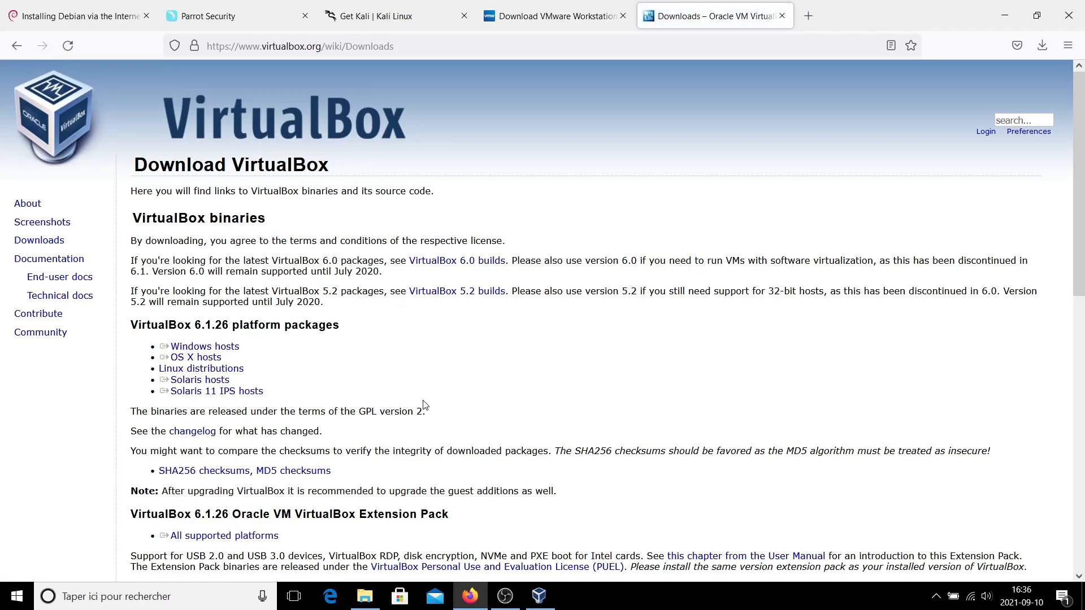
scroll(395, 430, down, 1)
click(220, 508)
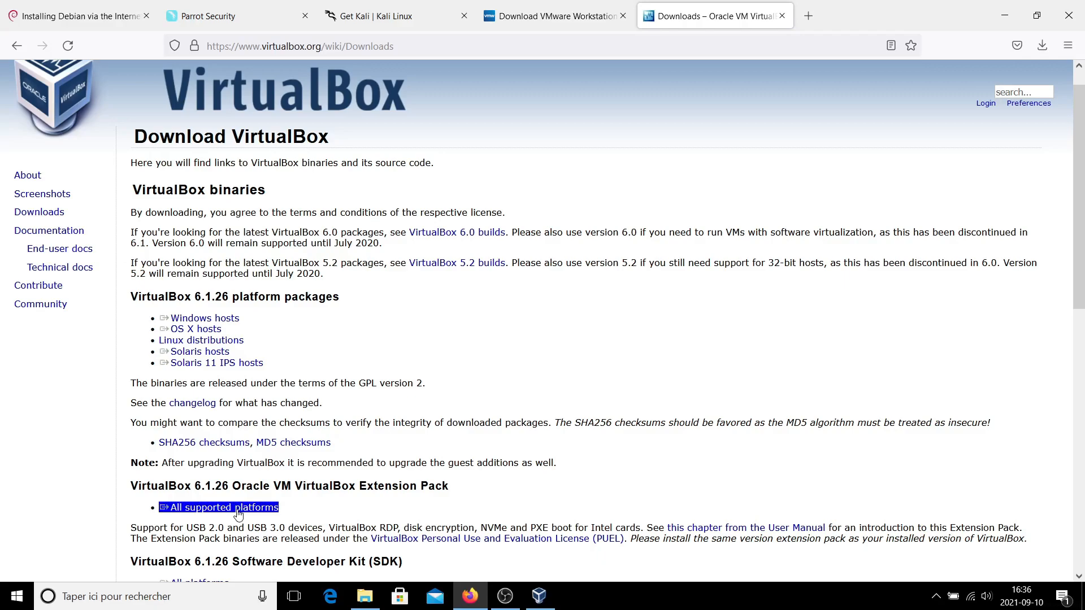
click(249, 256)
click(431, 321)
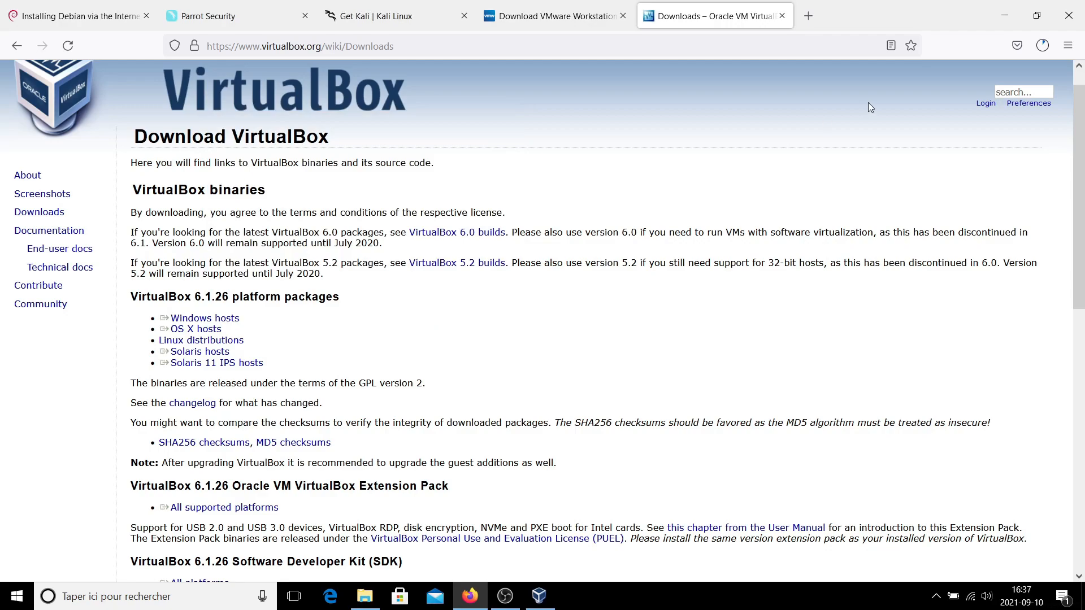
Open the downloaded Extension Pack file and install it in VirtualBox, accepting the licence agreement
click(1044, 43)
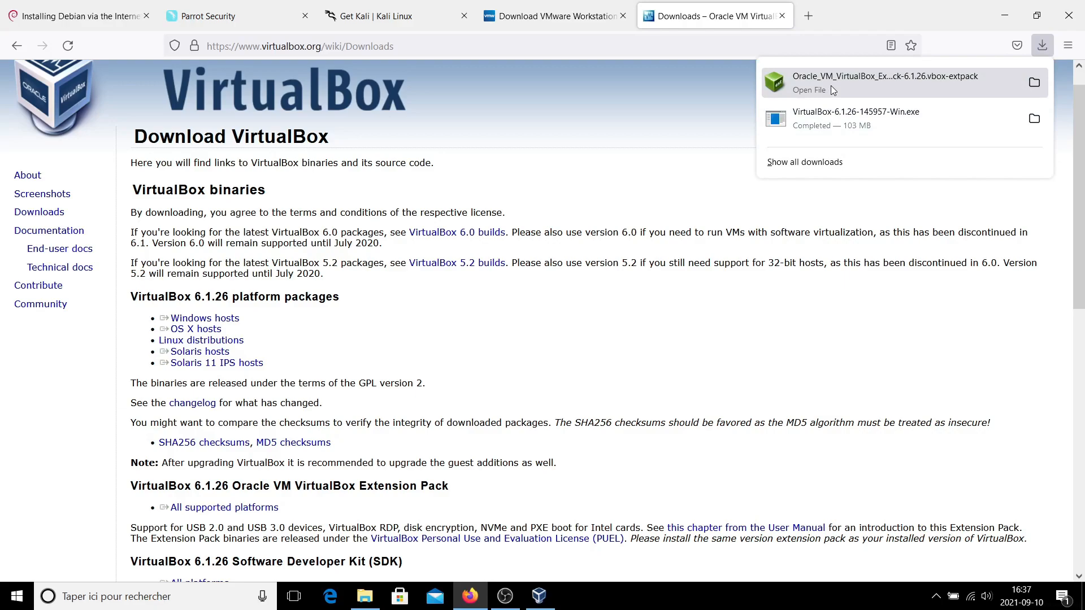
click(852, 84)
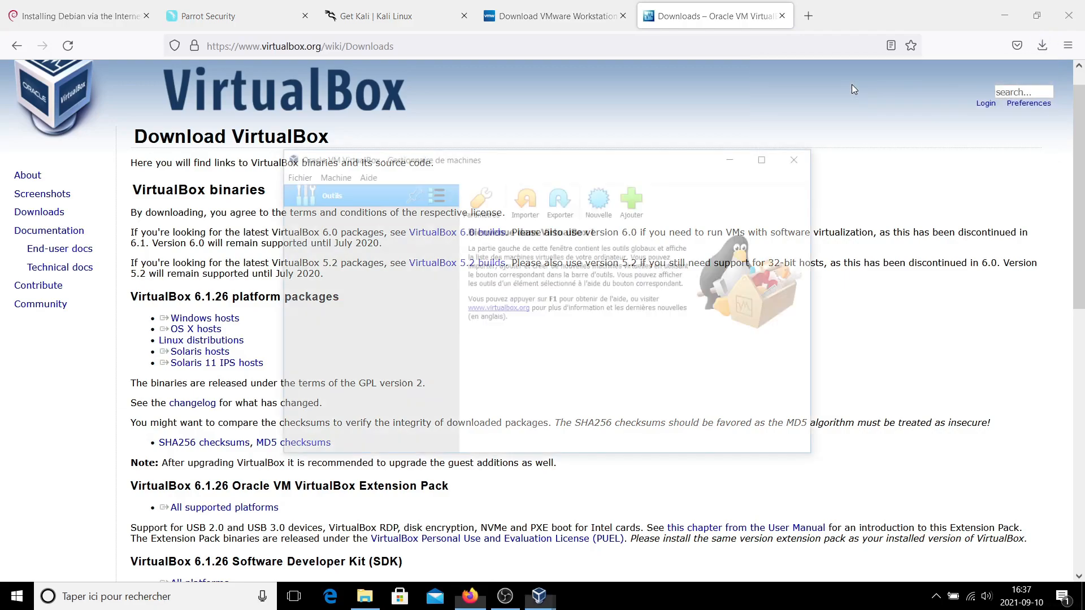
click(520, 379)
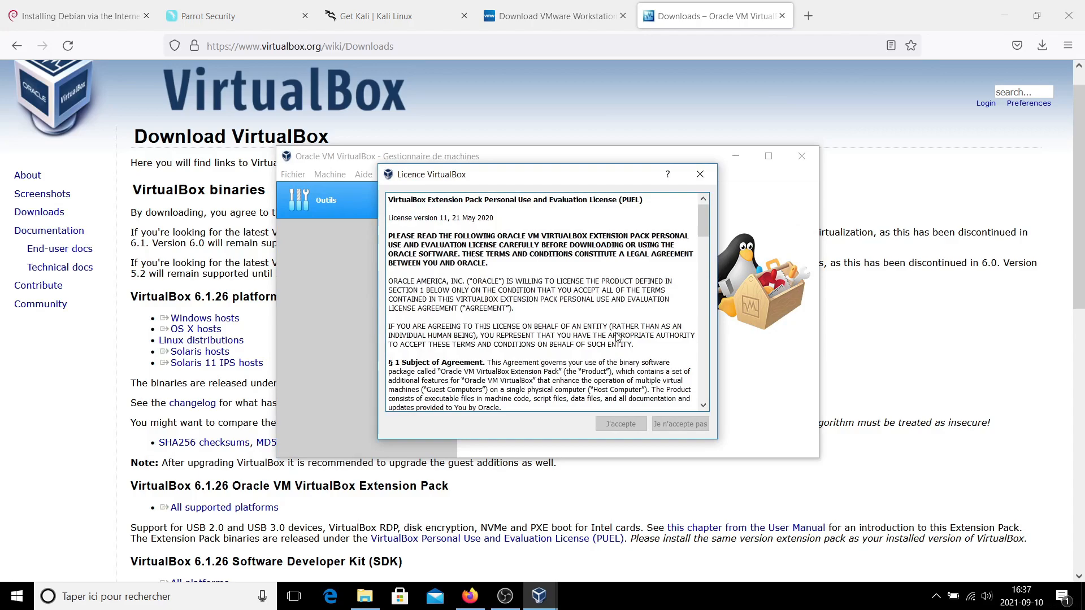
scroll(618, 337, down, 20)
click(621, 424)
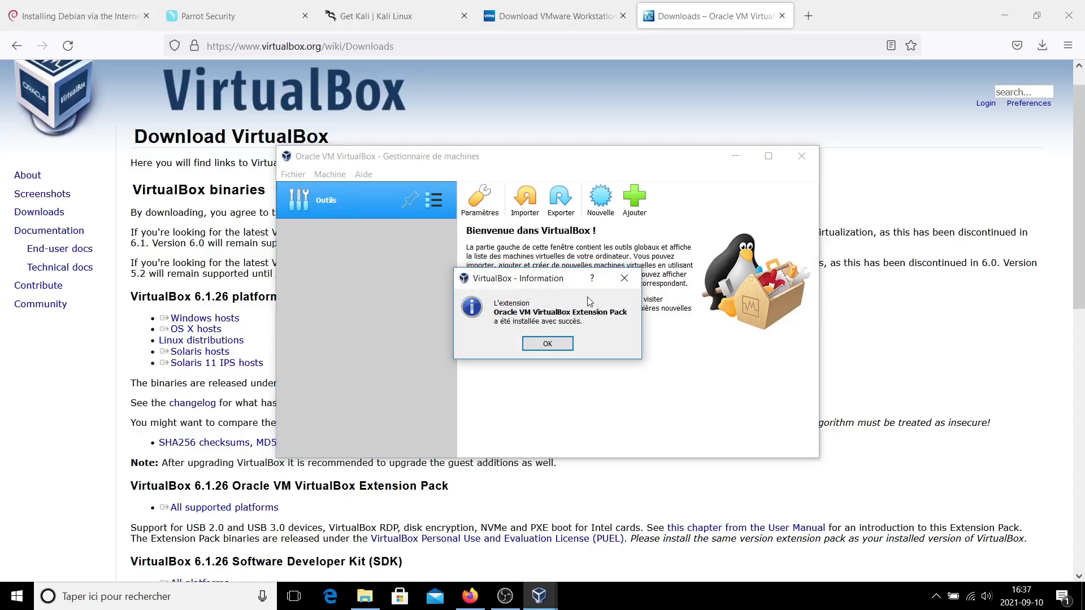
click(547, 344)
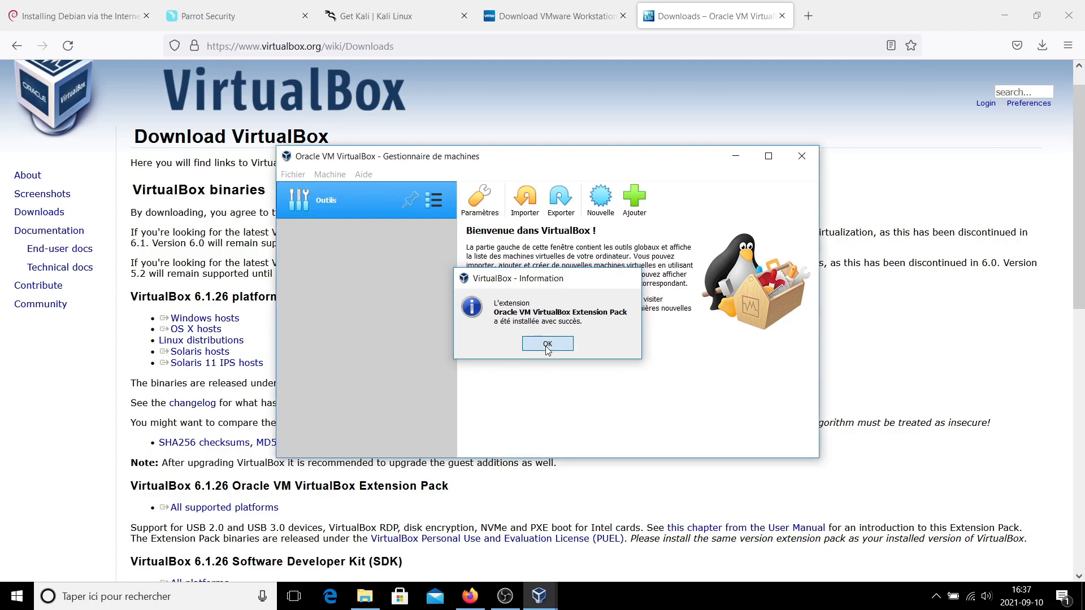
Minimize the VirtualBox Manager, switch to the open Get Kali page in Firefox and set it to the dark theme
click(734, 157)
click(392, 22)
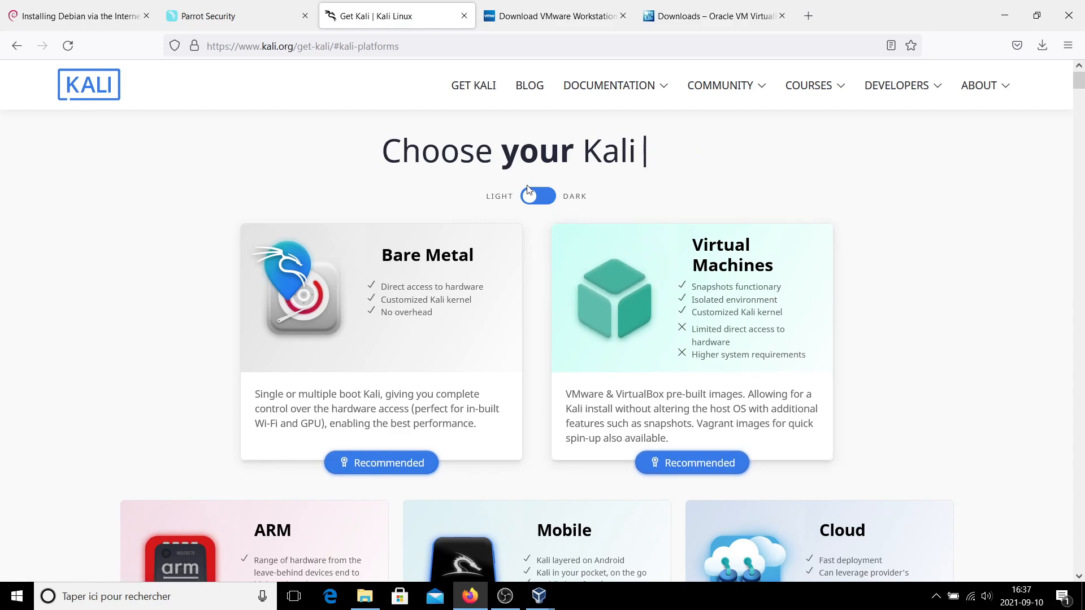
click(532, 198)
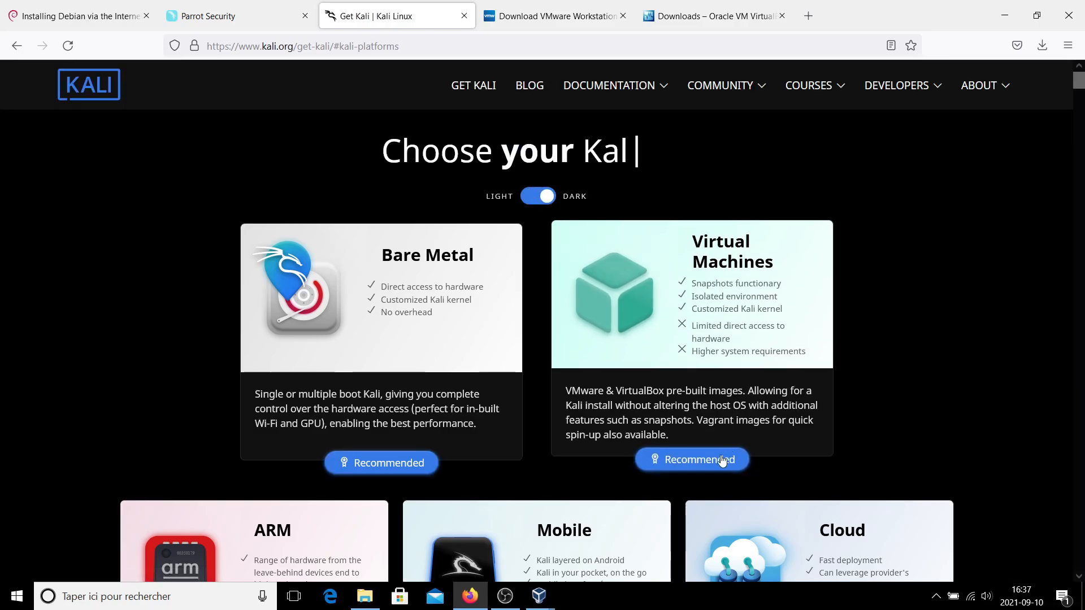
Download the 64-bit VirtualBox image kali-linux-2021.2-virtualbox-amd64.ova from the Virtual Machines section, saving it as a file
scroll(714, 460, down, 15)
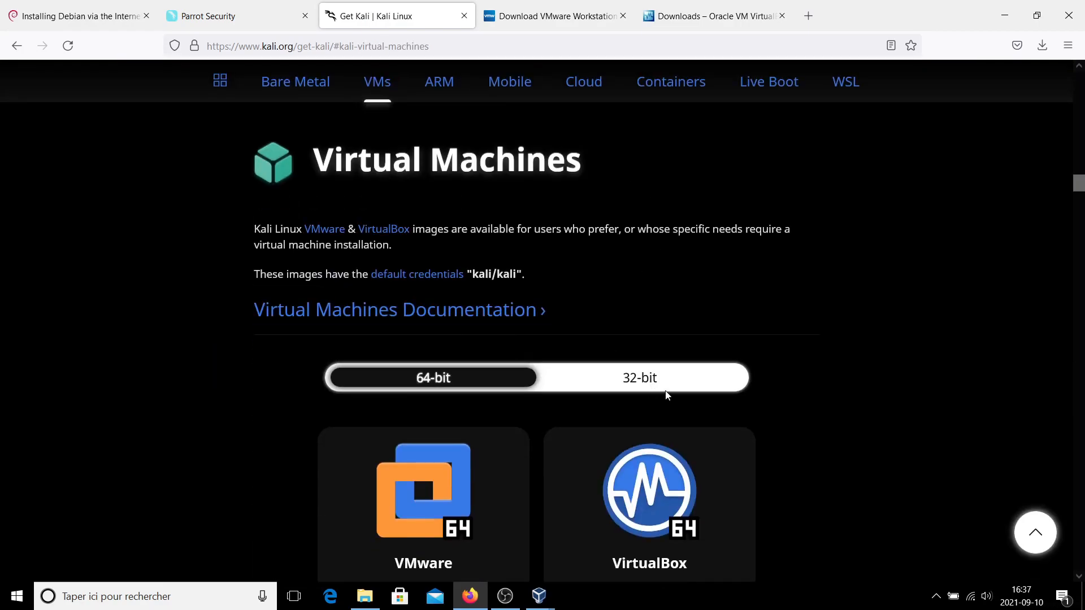
scroll(596, 405, down, 3)
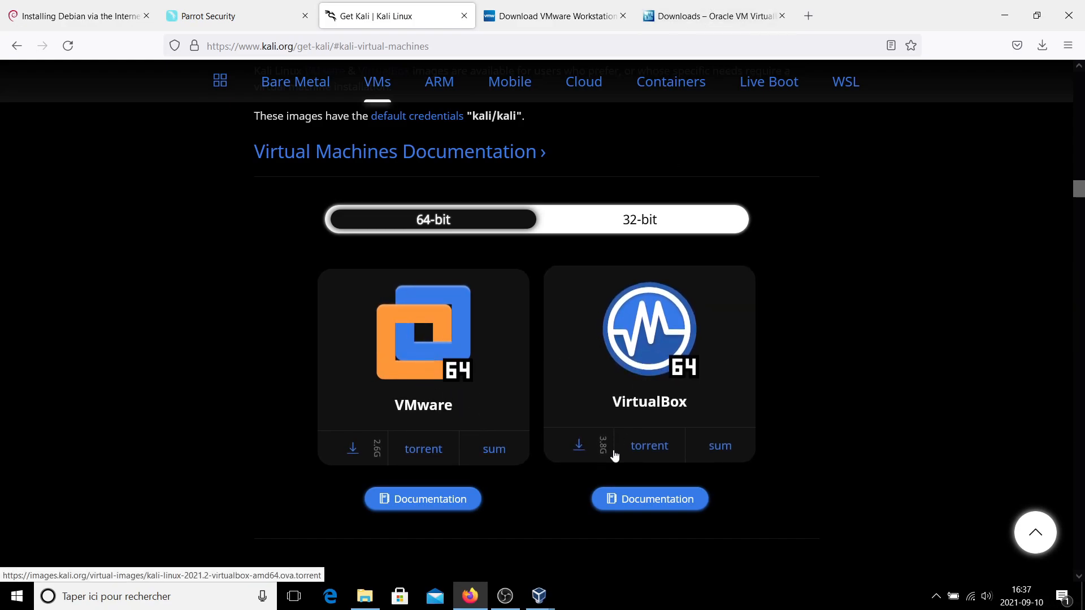
click(577, 452)
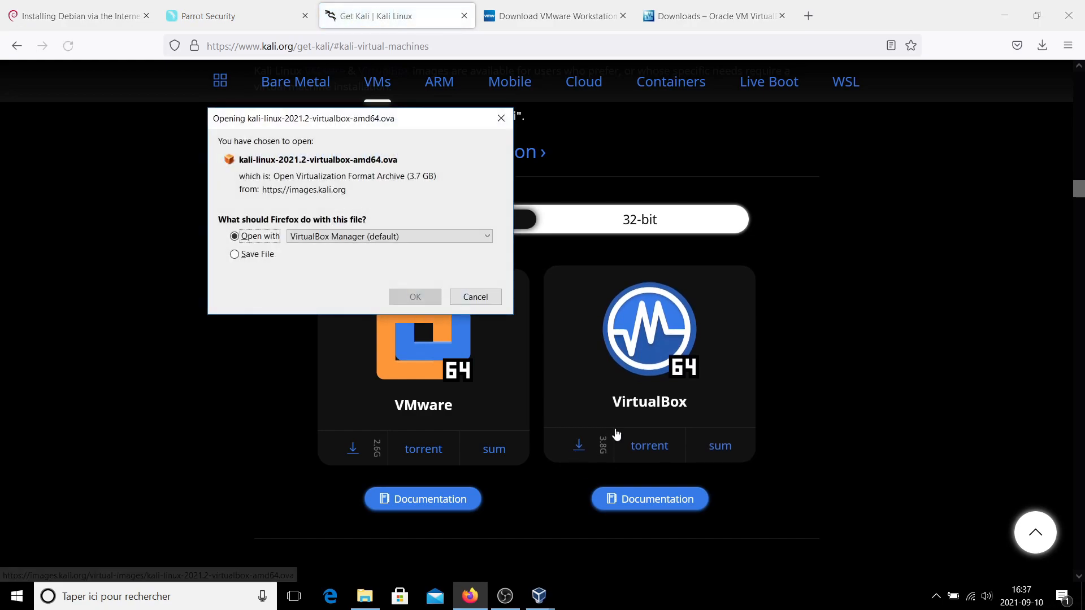
click(255, 254)
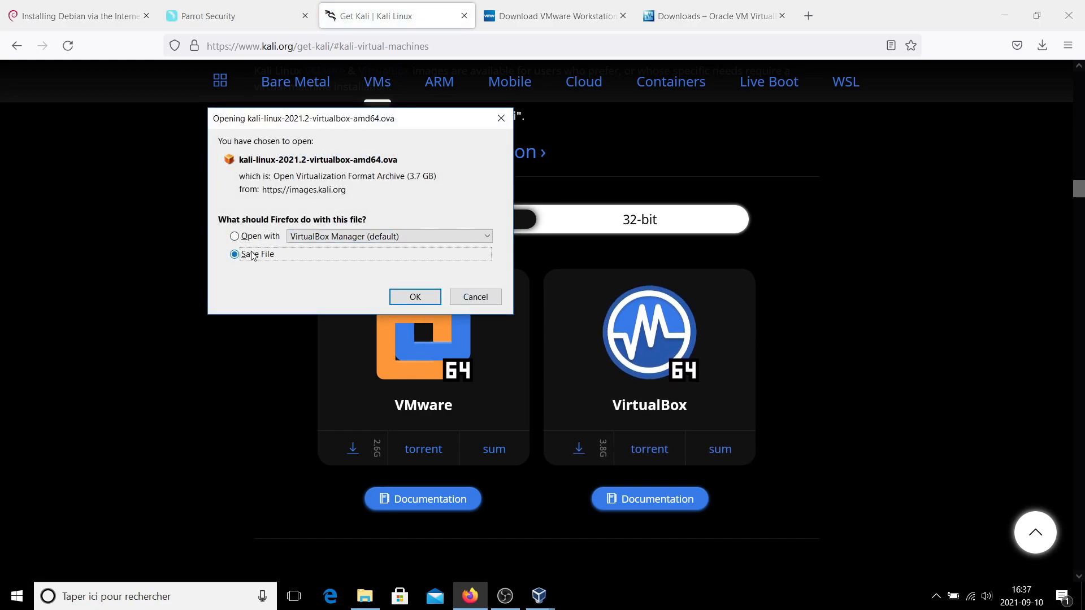
click(415, 297)
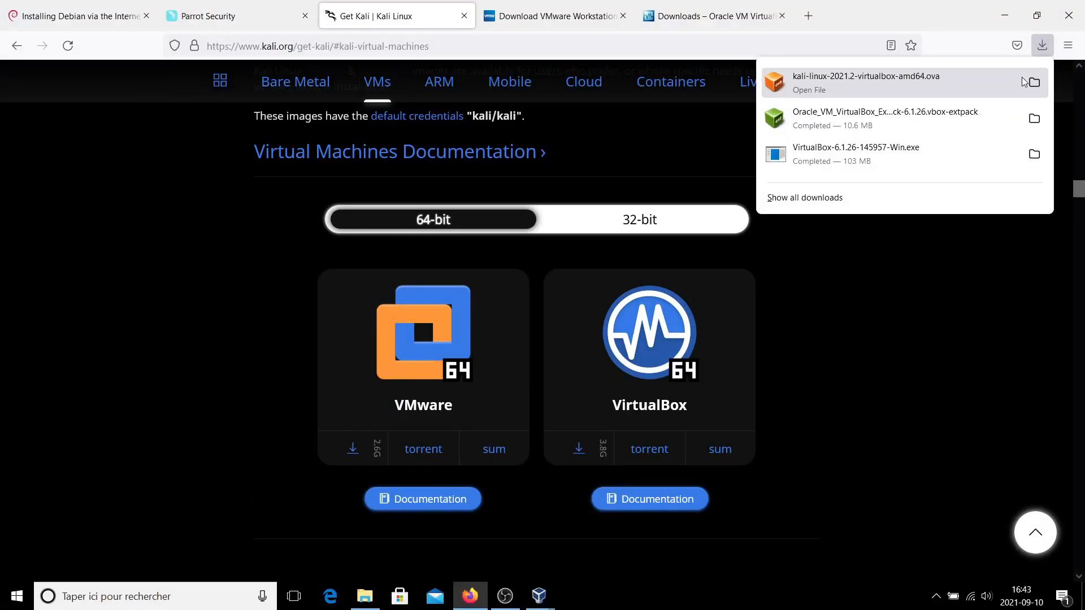
Show the Kali image in its download folder and move it to the Virtual Machines folder on Disque local (D:)
click(1032, 84)
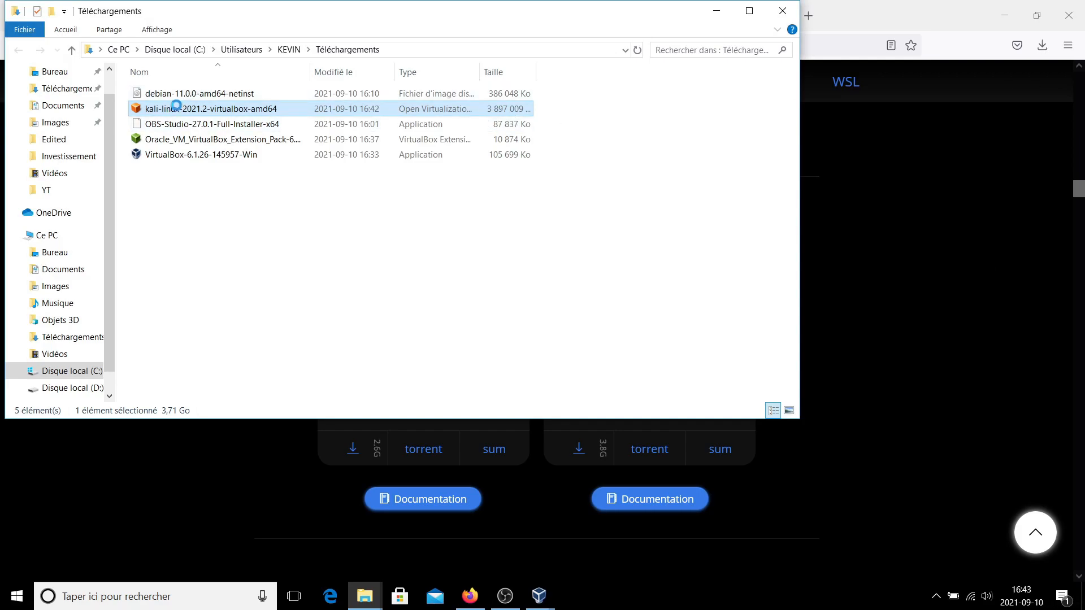
right_click(174, 106)
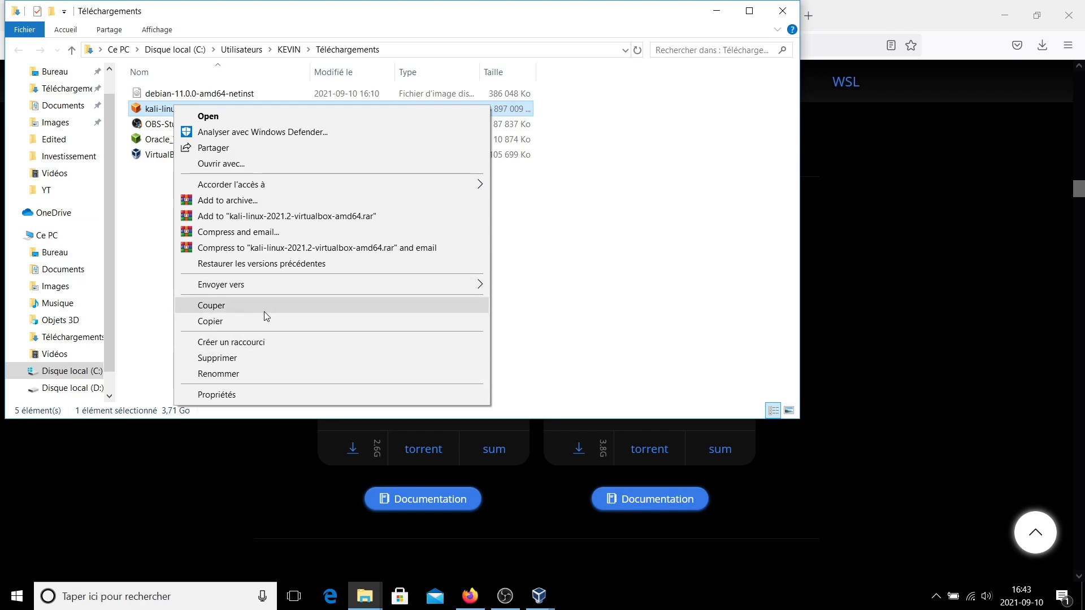
click(226, 310)
scroll(84, 287, down, 1)
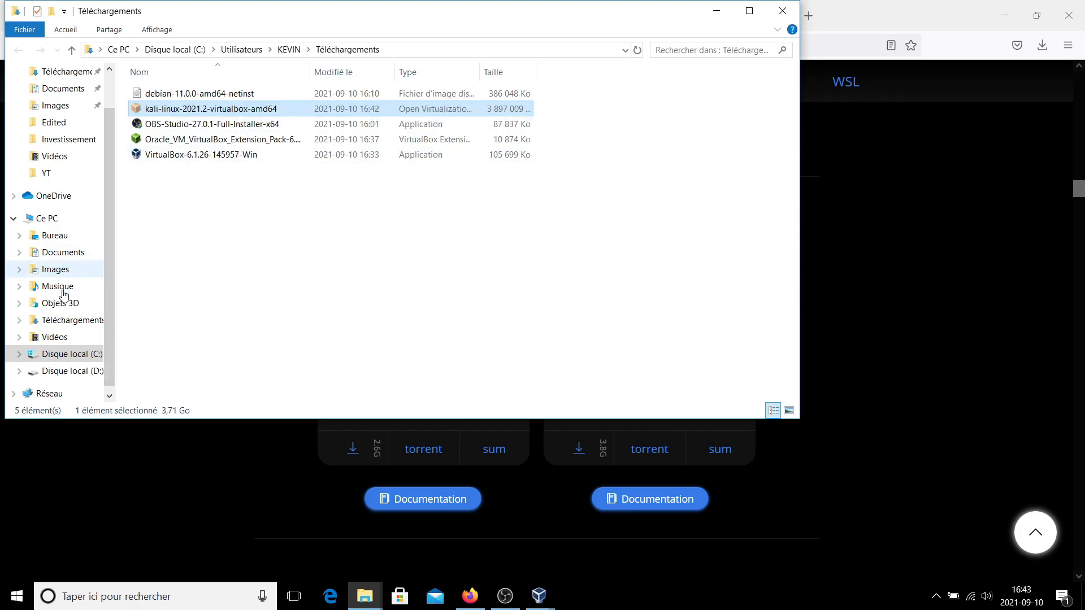
click(60, 372)
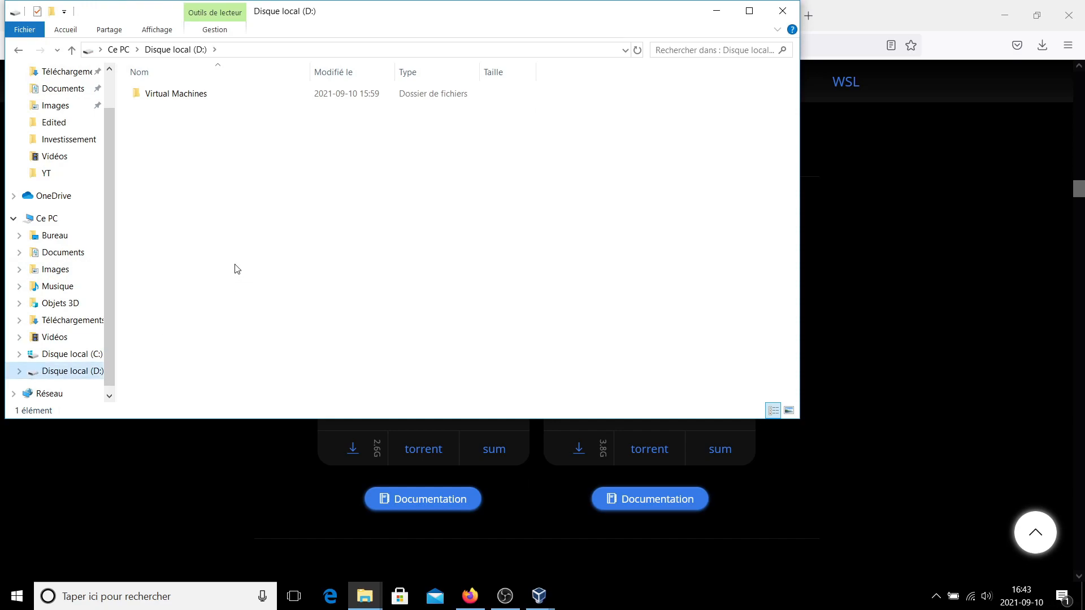
double_click(167, 95)
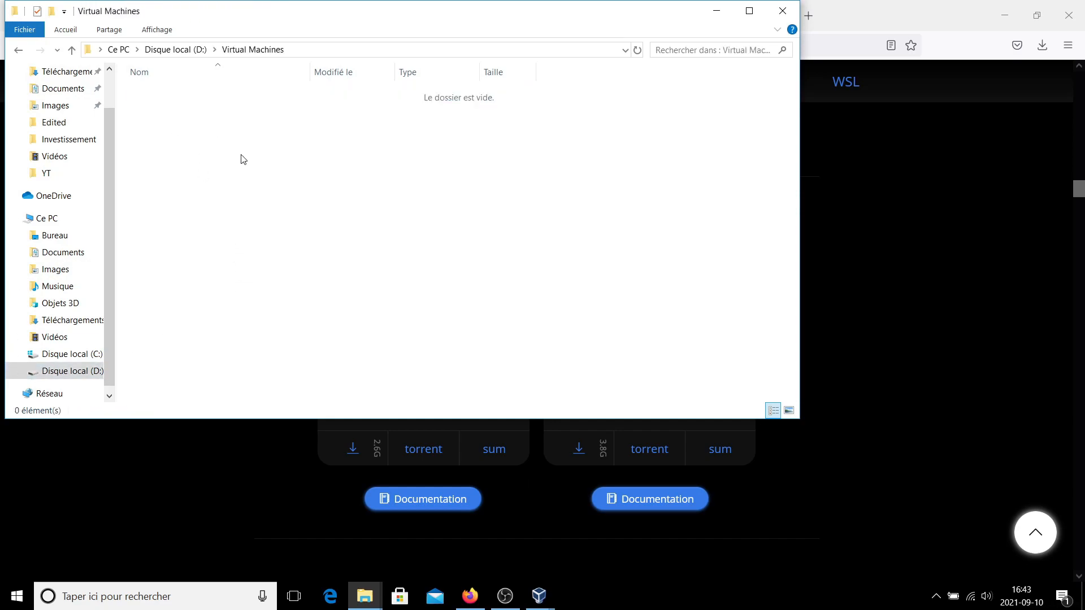
key(ctrl+v)
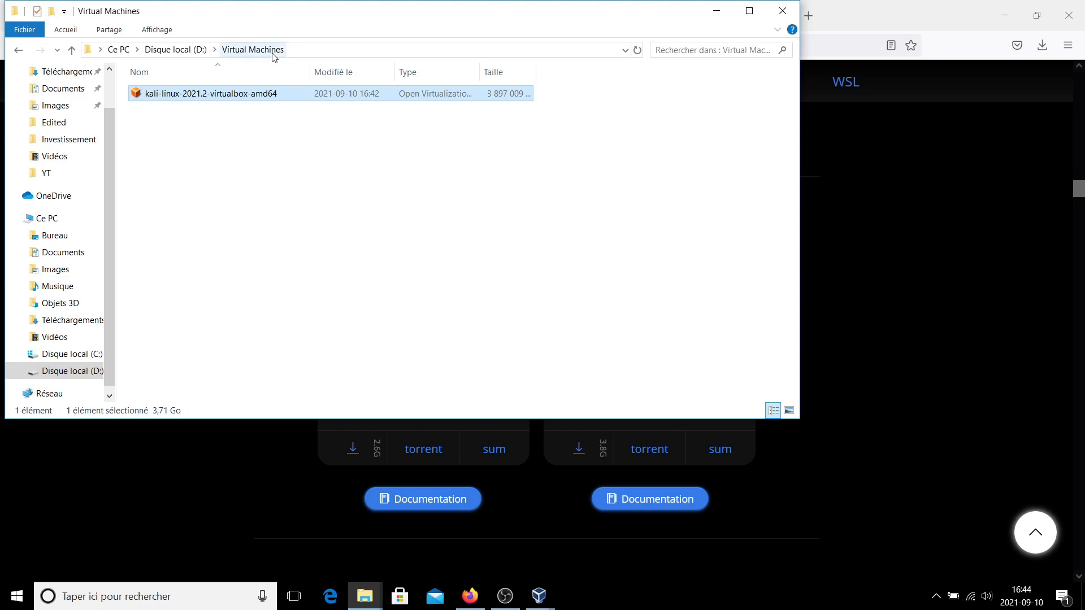
Switch to the VirtualBox Manager and close its duplicate window, keeping one manager window open
click(281, 187)
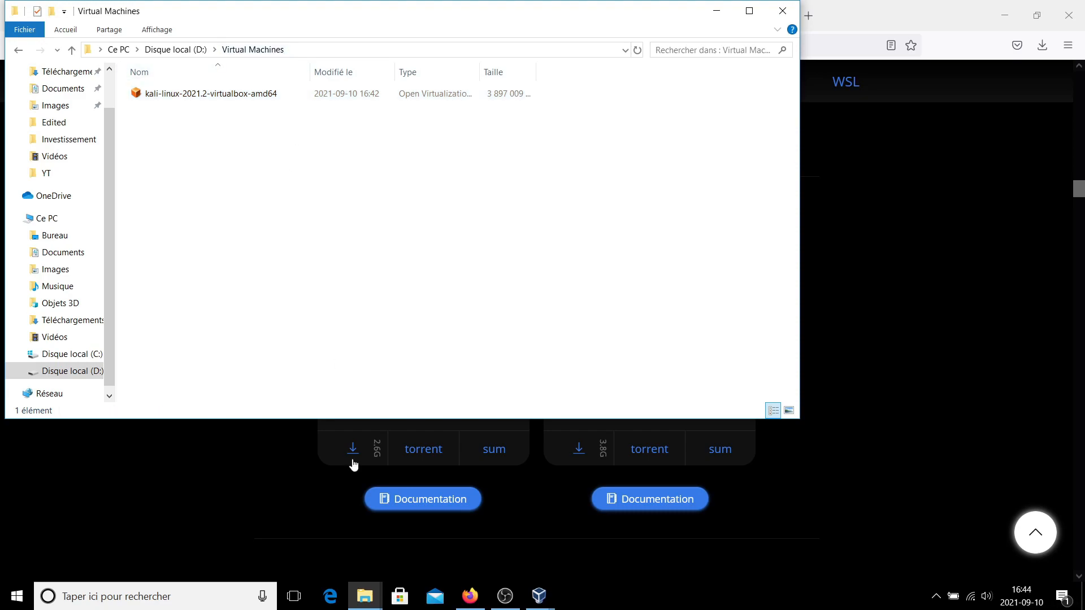
click(551, 604)
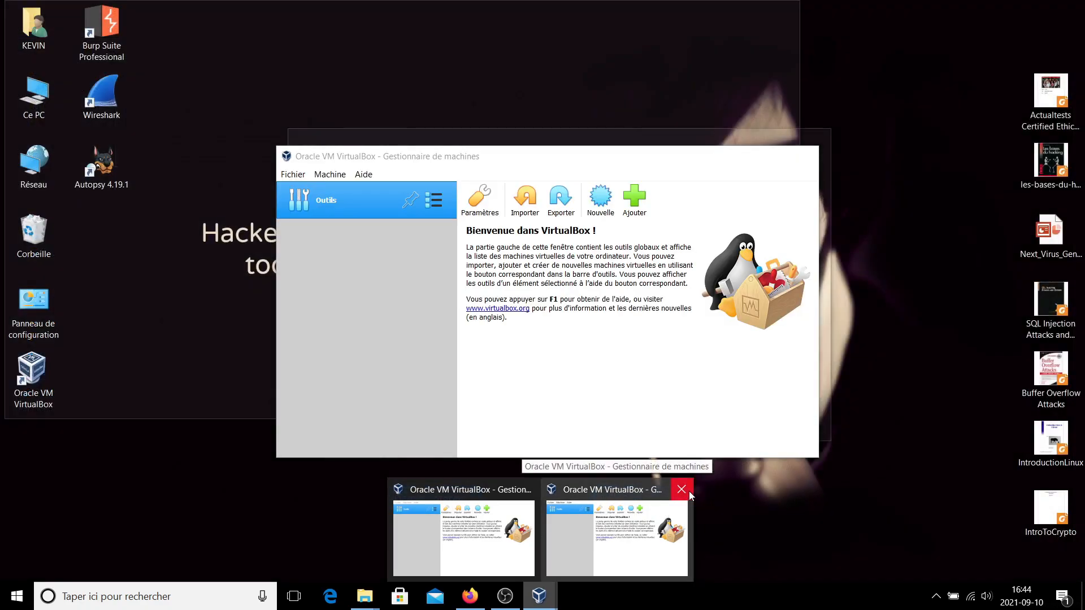
click(688, 490)
click(539, 534)
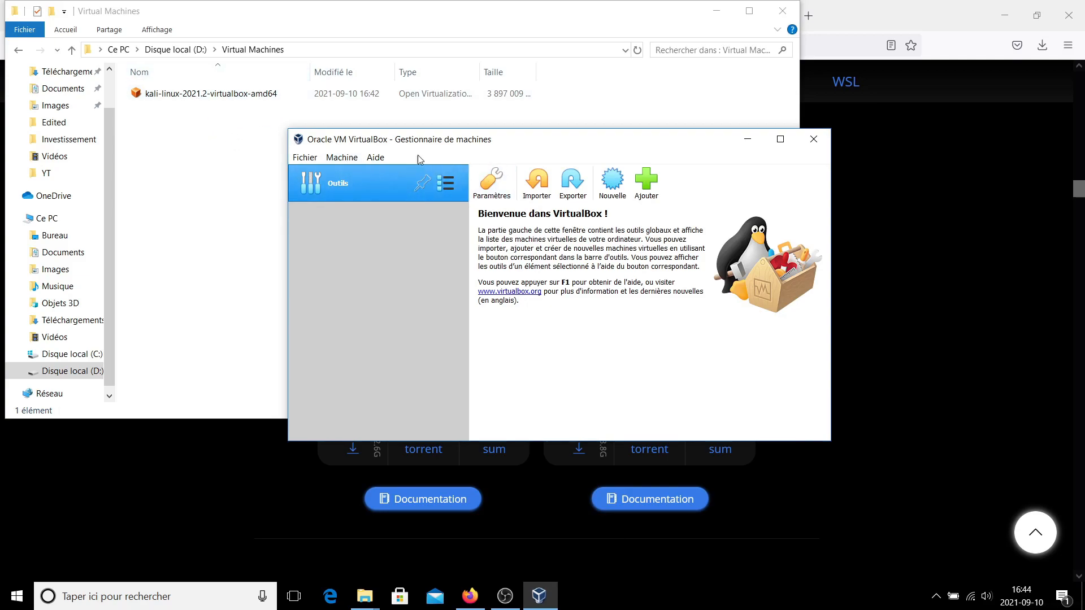
Start importing a virtual appliance, choosing kali-linux-2021.2-virtualbox-amd64.ova from D:\Virtual Machines, and proceed to the appliance settings
click(546, 195)
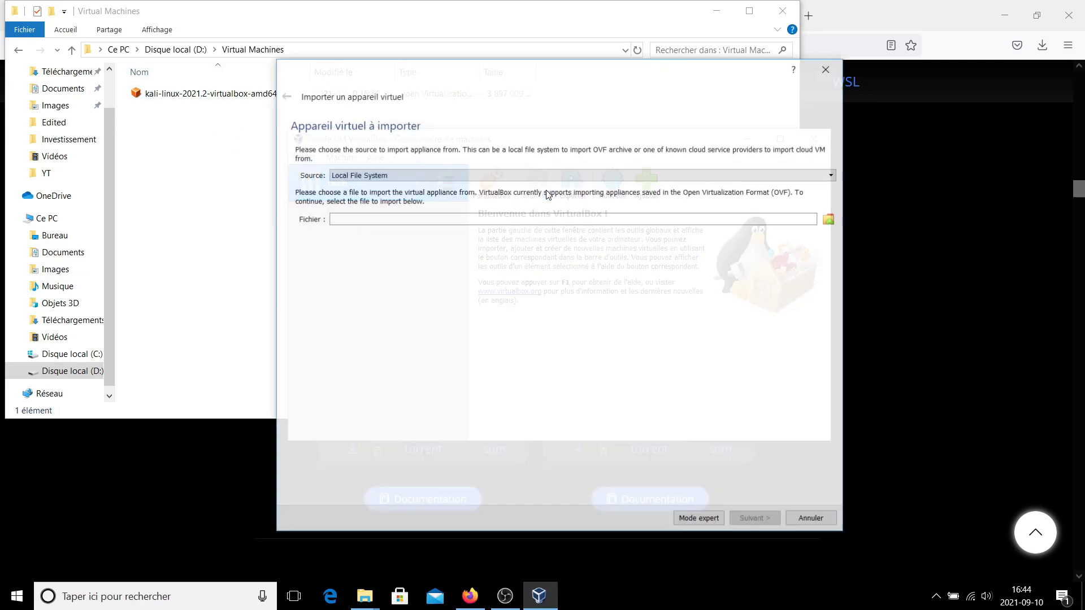
click(830, 219)
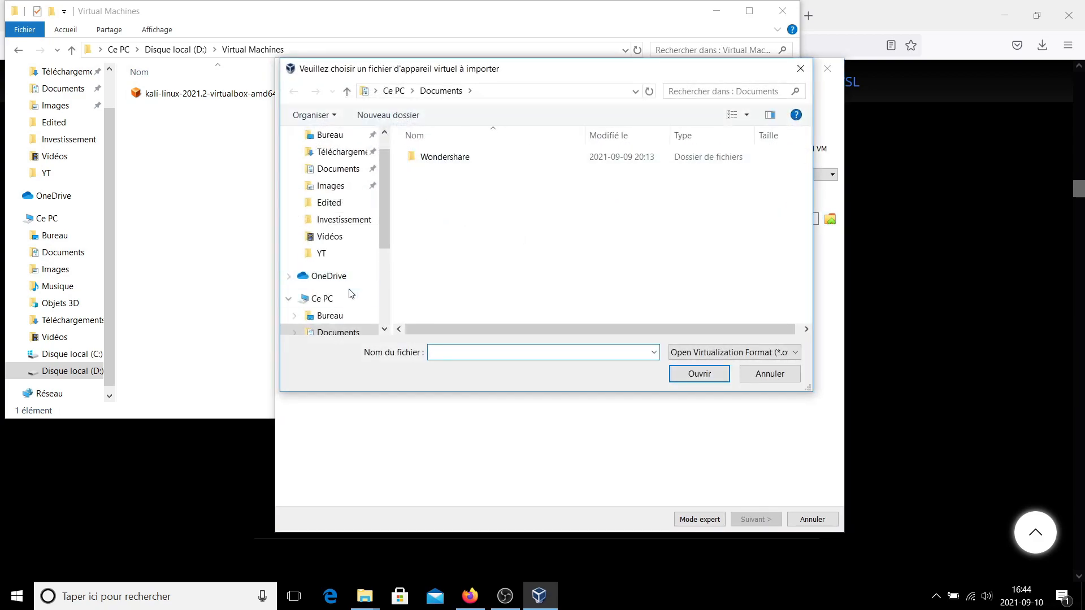
click(319, 295)
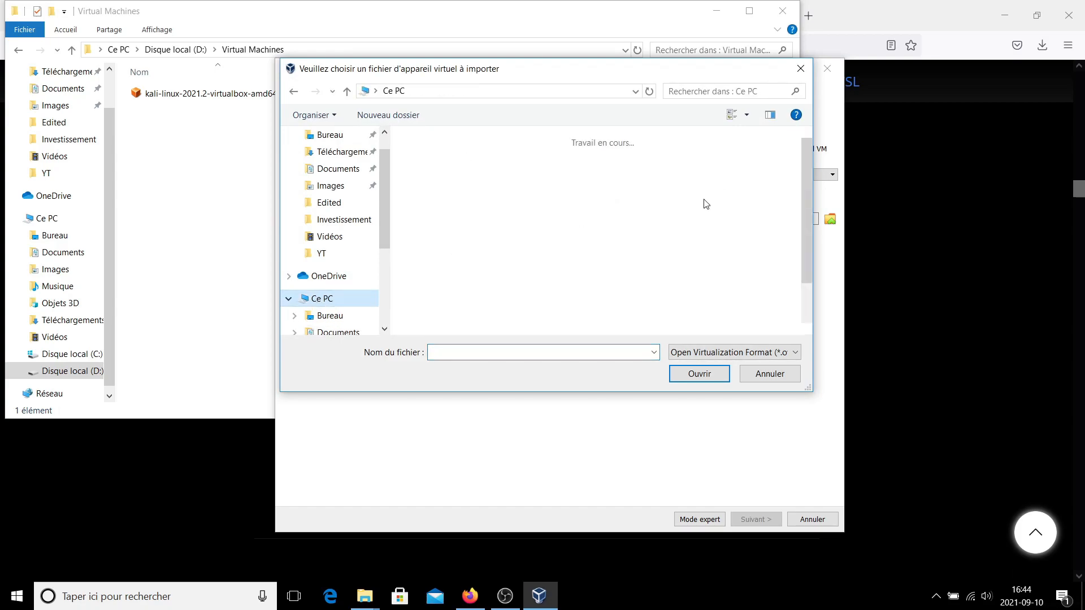
scroll(655, 284, down, 1)
double_click(661, 311)
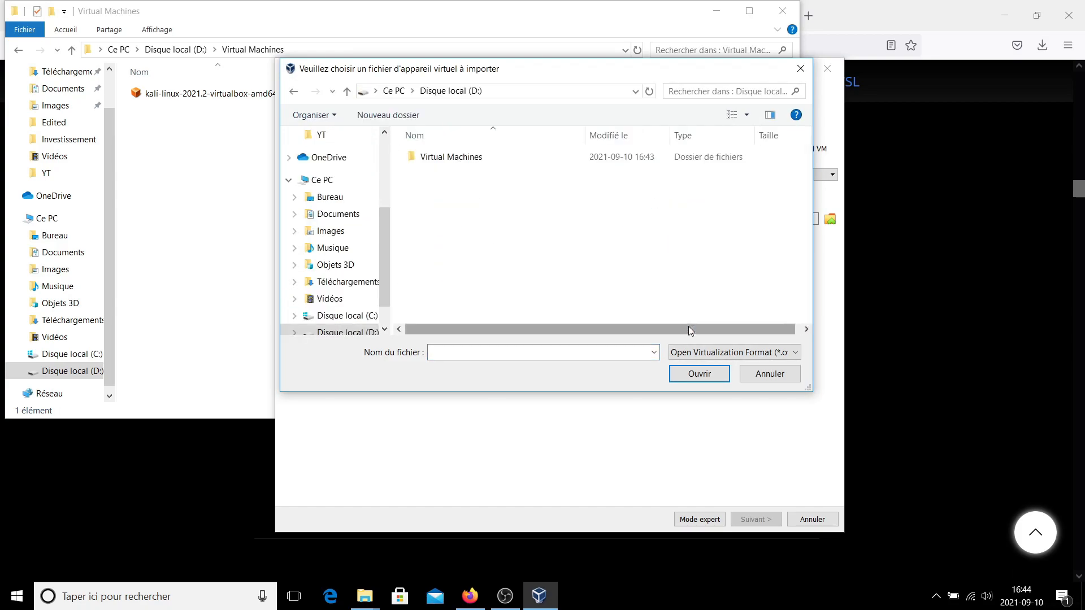
double_click(454, 159)
click(437, 160)
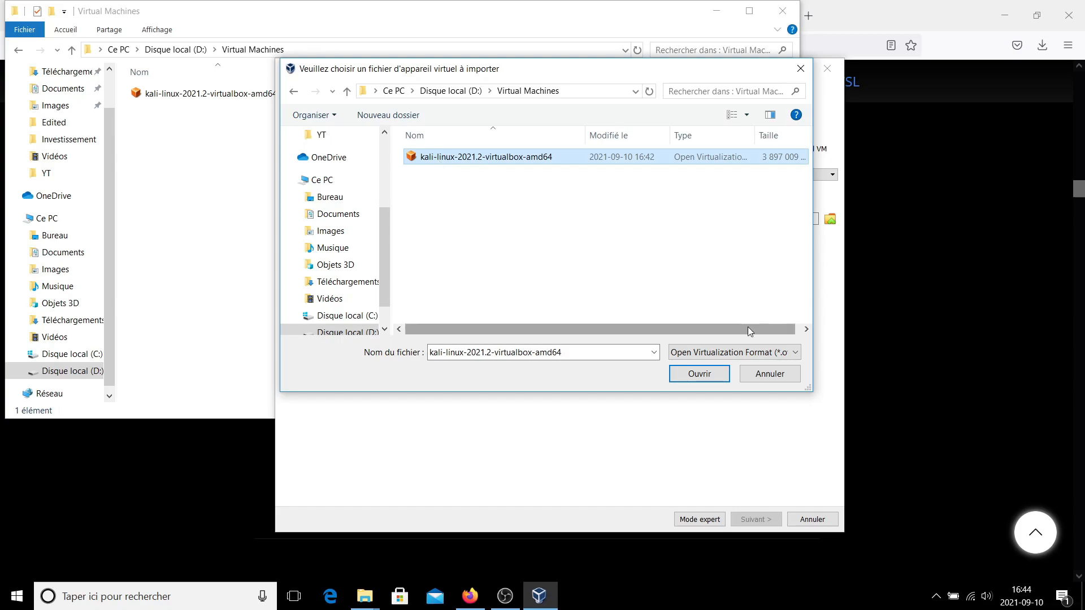
click(697, 381)
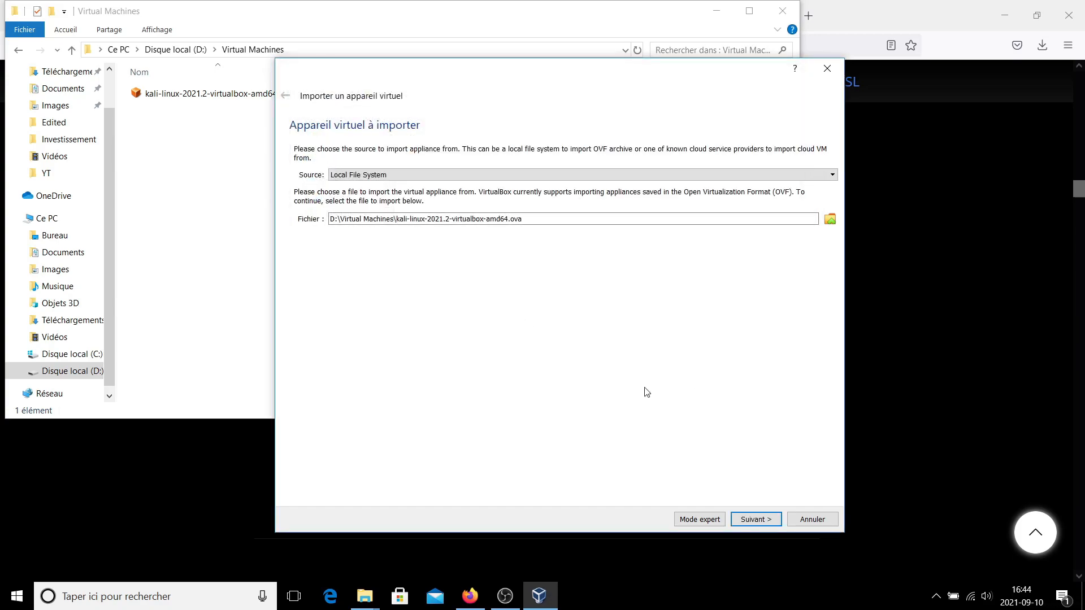
click(753, 520)
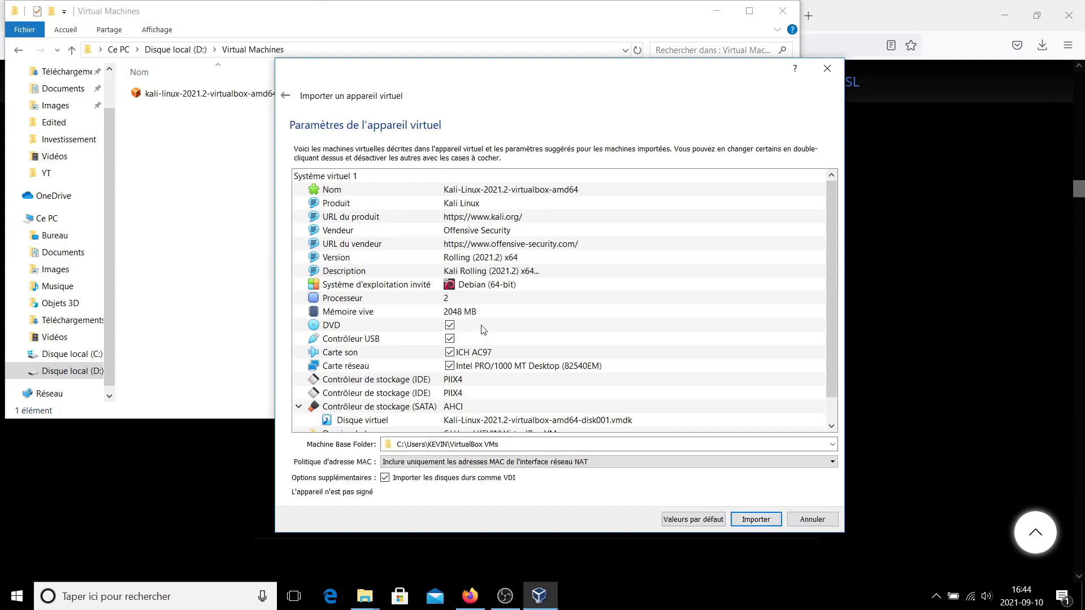
Check the processor, memory and remaining hardware settings of the appliance being imported
double_click(467, 313)
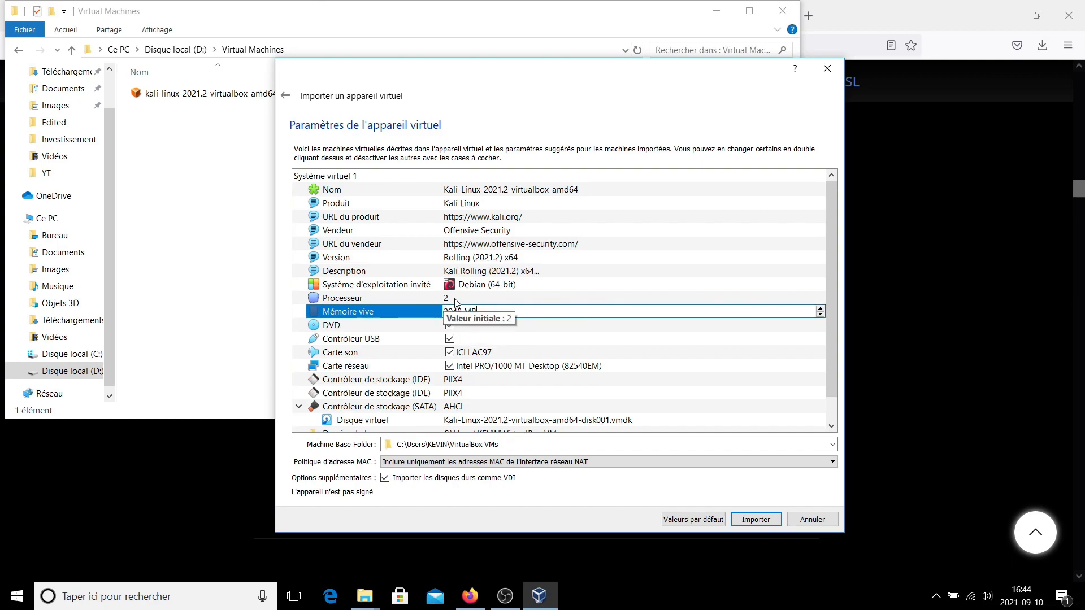
click(449, 300)
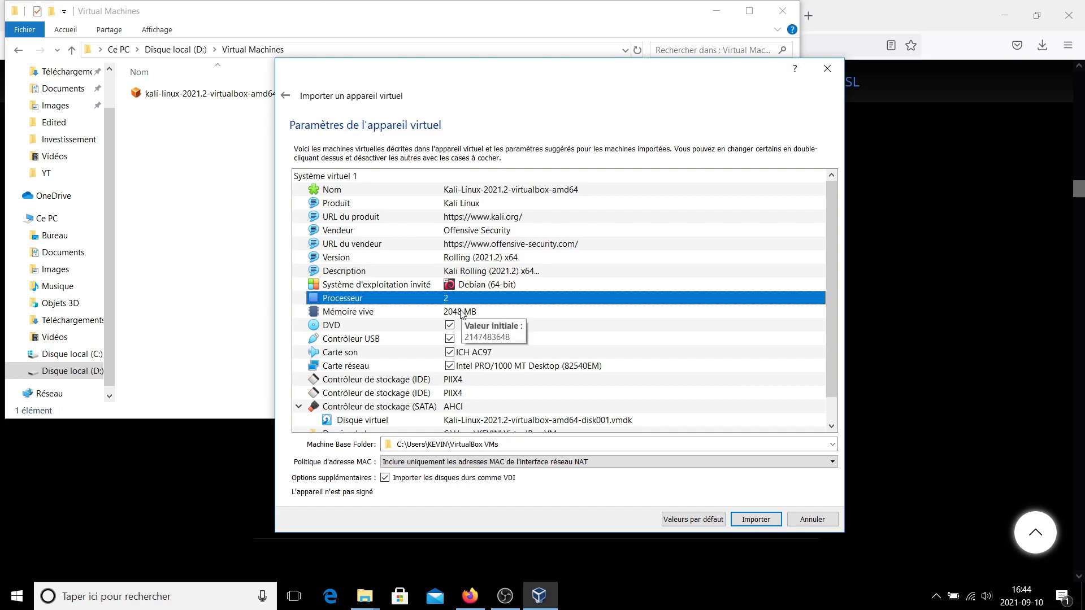
scroll(461, 314, down, 1)
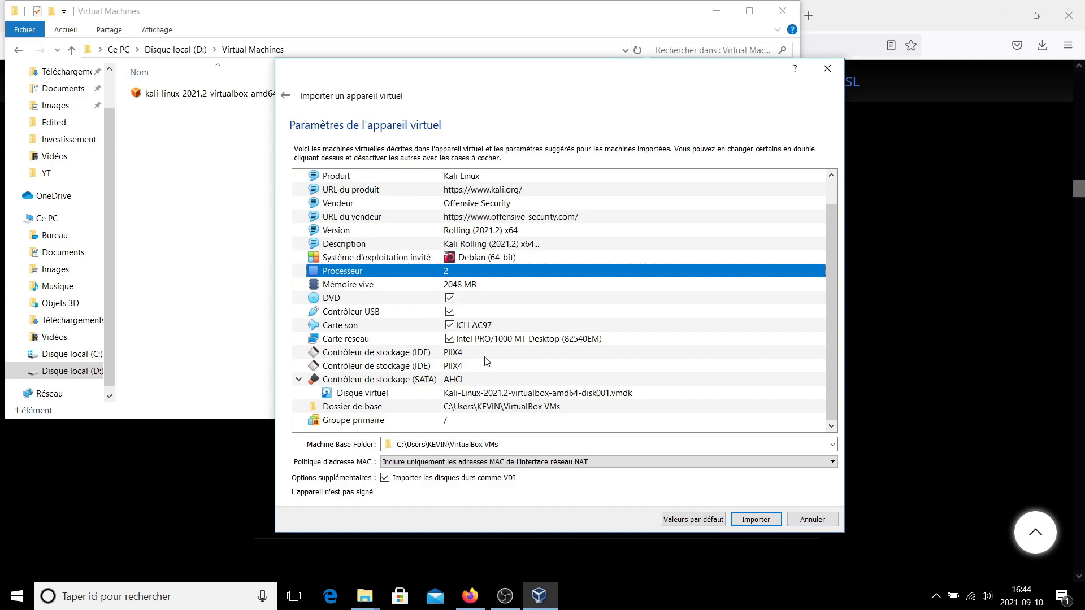
Copy the Virtual Machines folder path from File Explorer and set the appliance's Dossier de base to D:\Virtual Machines
double_click(500, 407)
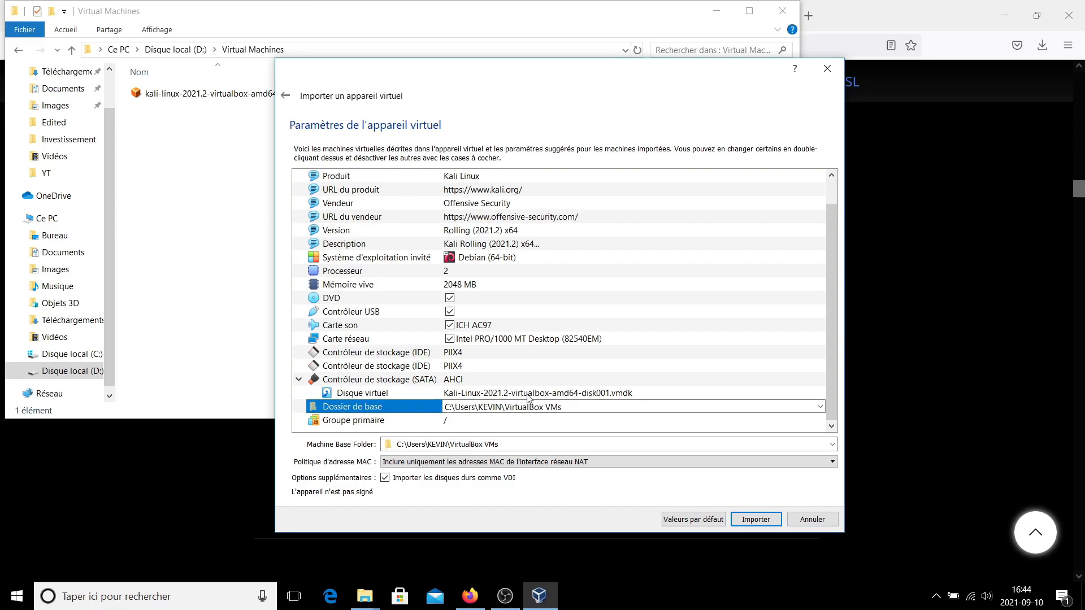
click(175, 223)
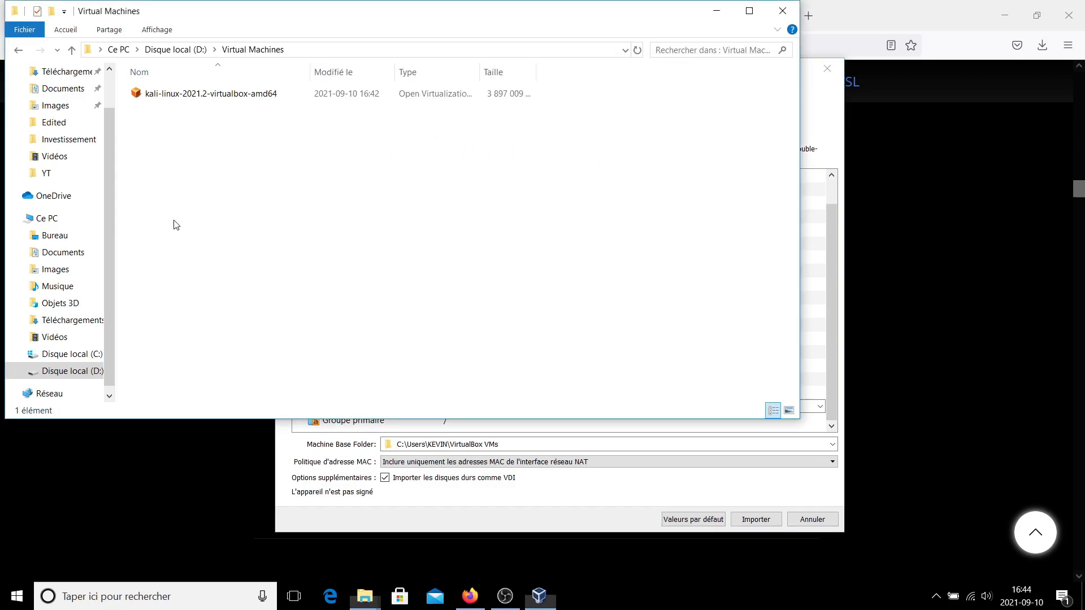
click(304, 50)
key(ctrl+c)
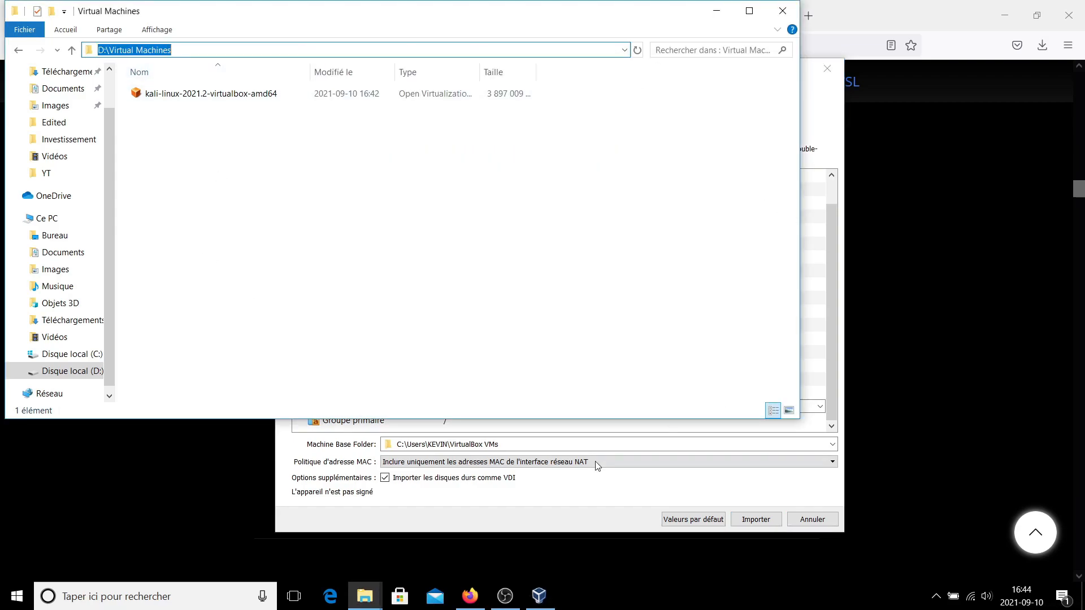
click(549, 445)
triple_click(508, 406)
key(ctrl+v)
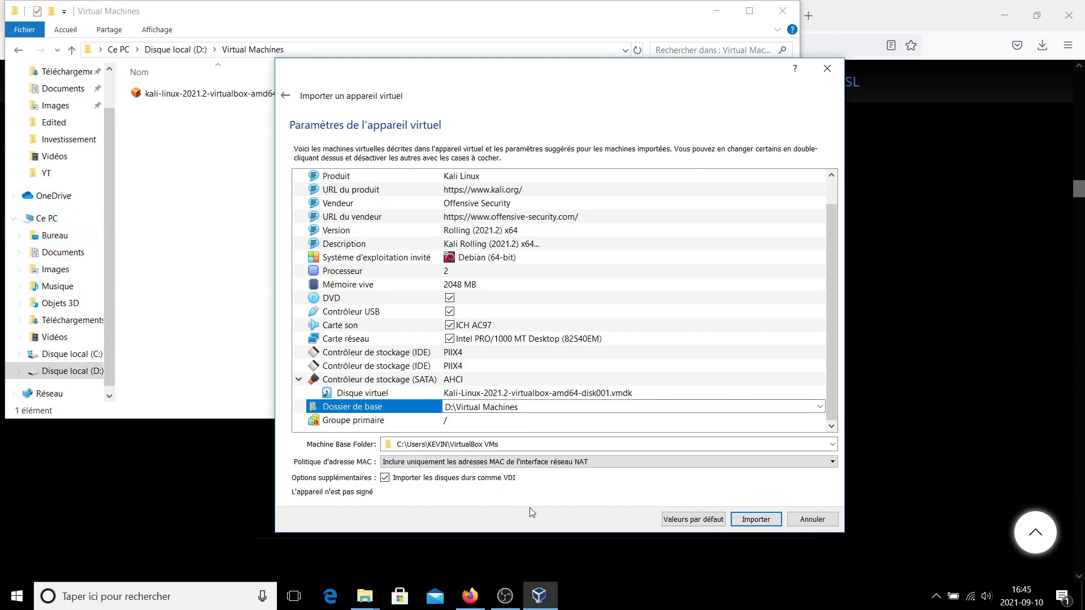
click(443, 445)
click(510, 409)
key(Return)
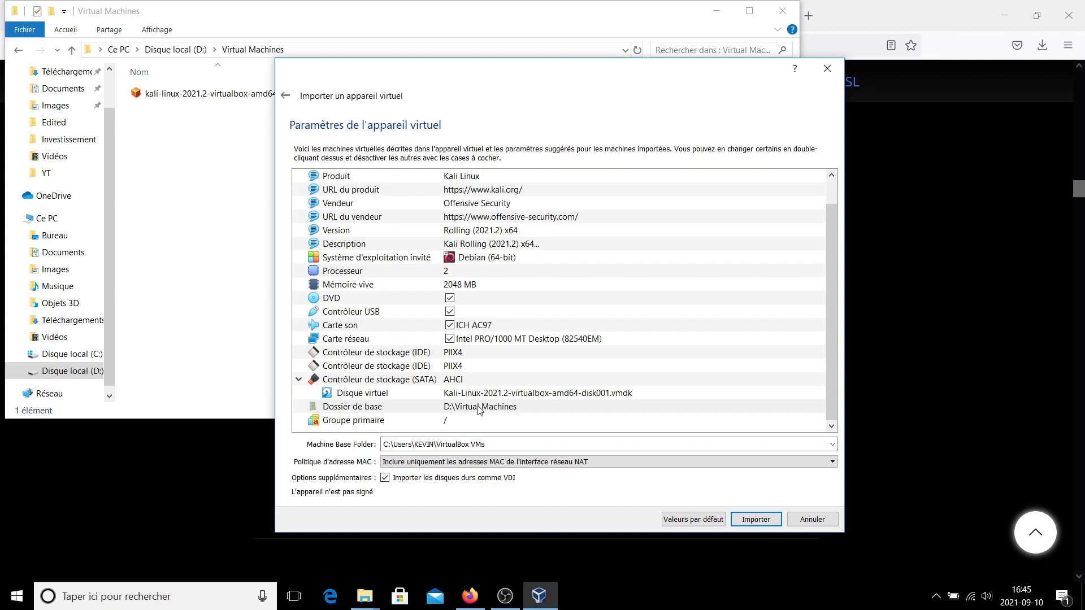
Replace the Machine Base Folder path with D:\Virtual Machines
double_click(416, 445)
click(424, 446)
double_click(424, 446)
click(436, 446)
triple_click(436, 446)
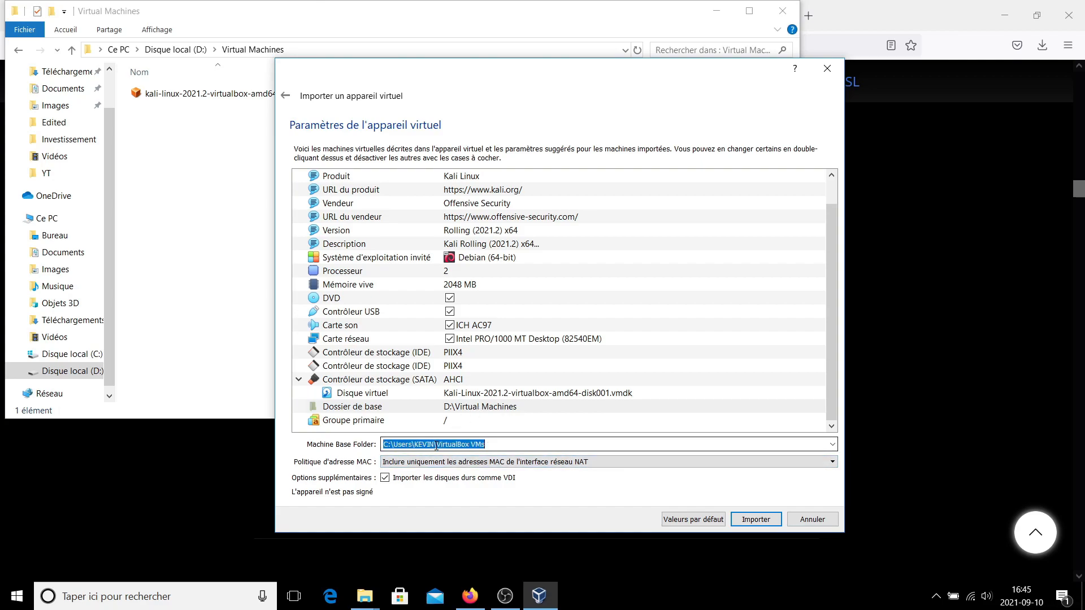
key(ctrl+v)
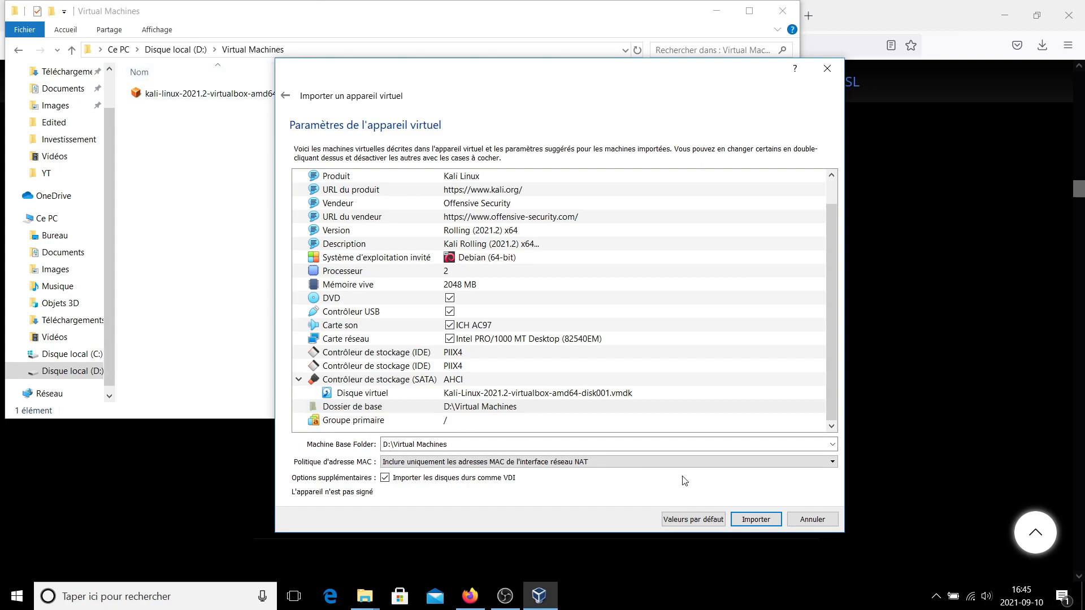
Import the Kali Linux appliance and accept its software licence agreement
click(762, 521)
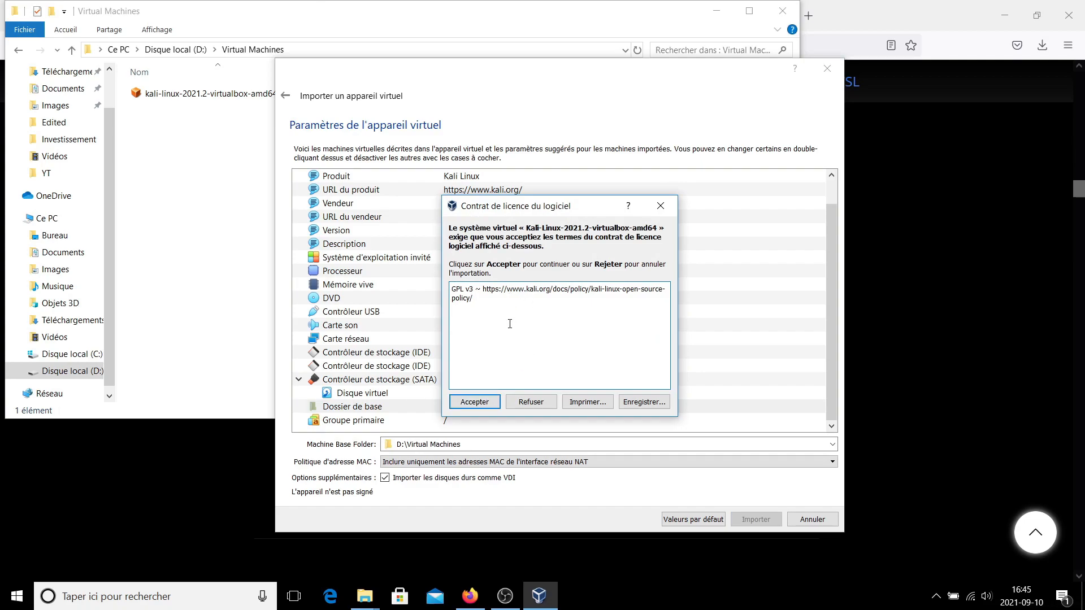
click(475, 401)
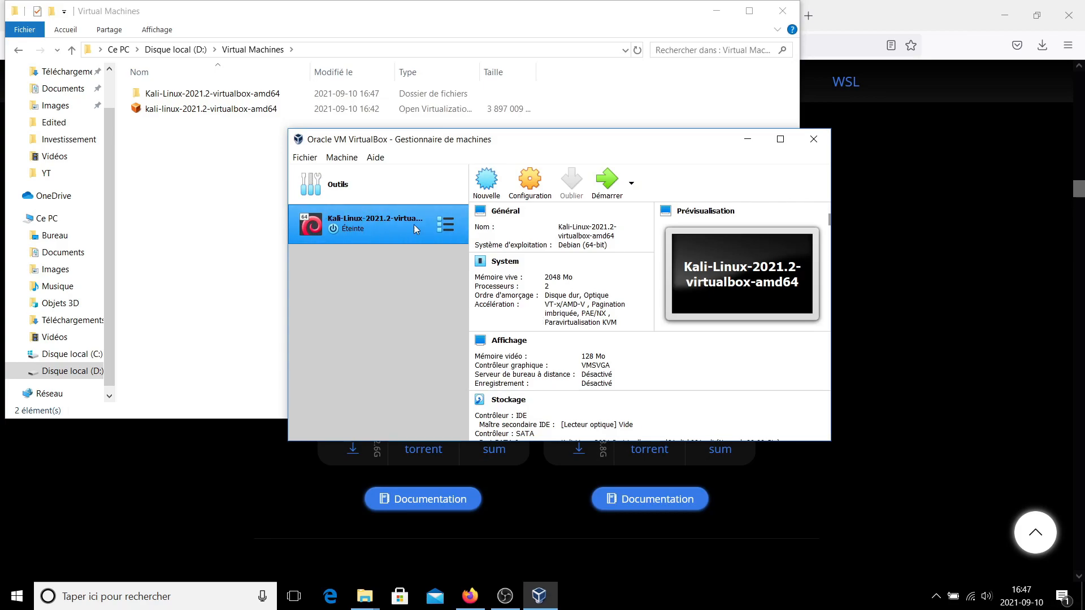
Open the Kali virtual machine's configuration and examine its general, memory and processor settings
click(525, 179)
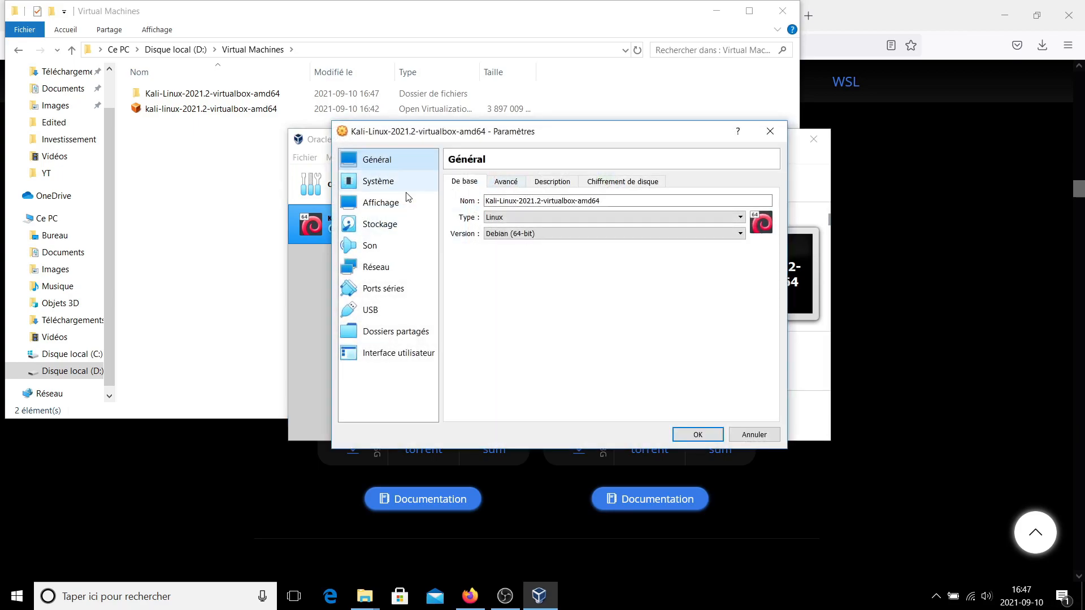
click(378, 181)
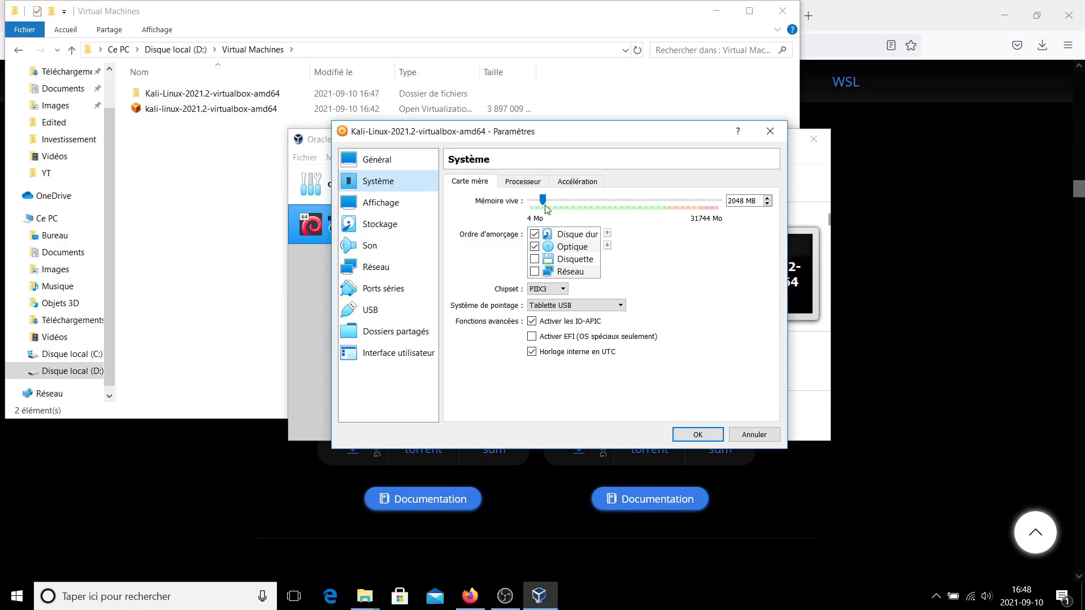
click(522, 185)
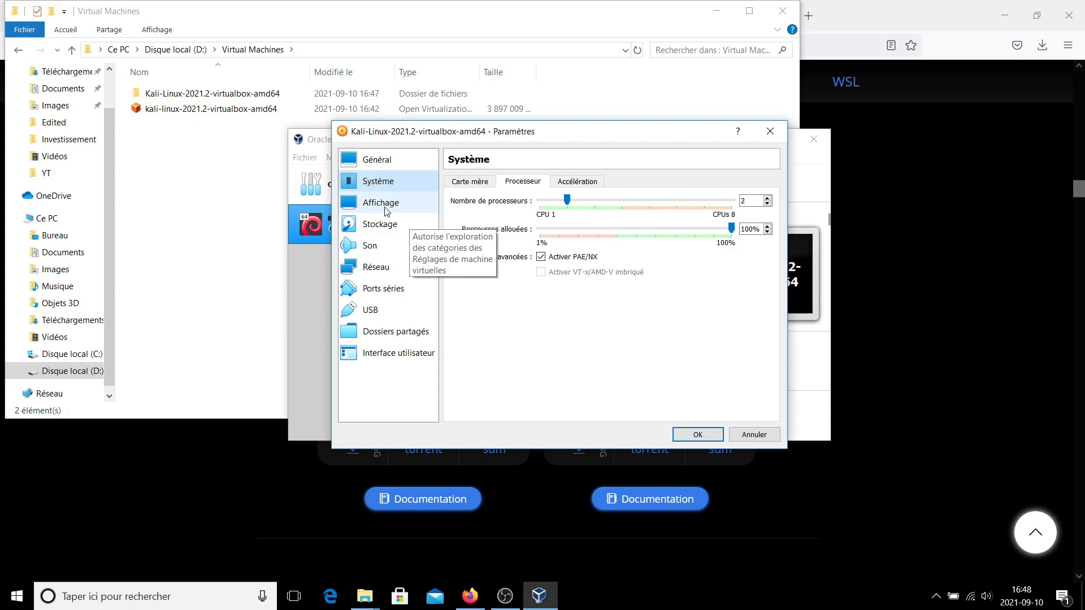
click(374, 159)
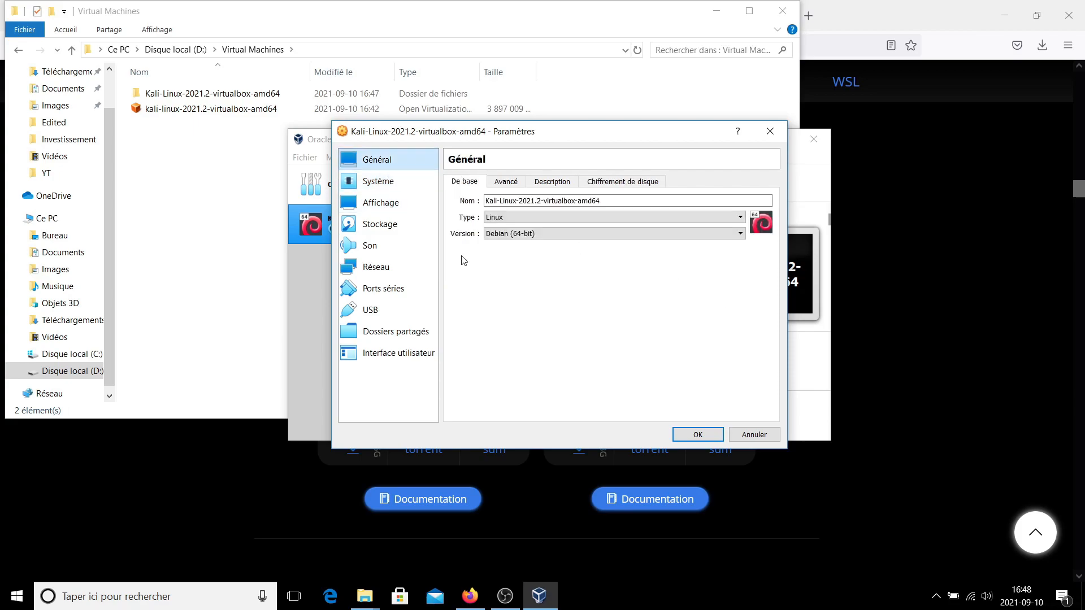
click(376, 182)
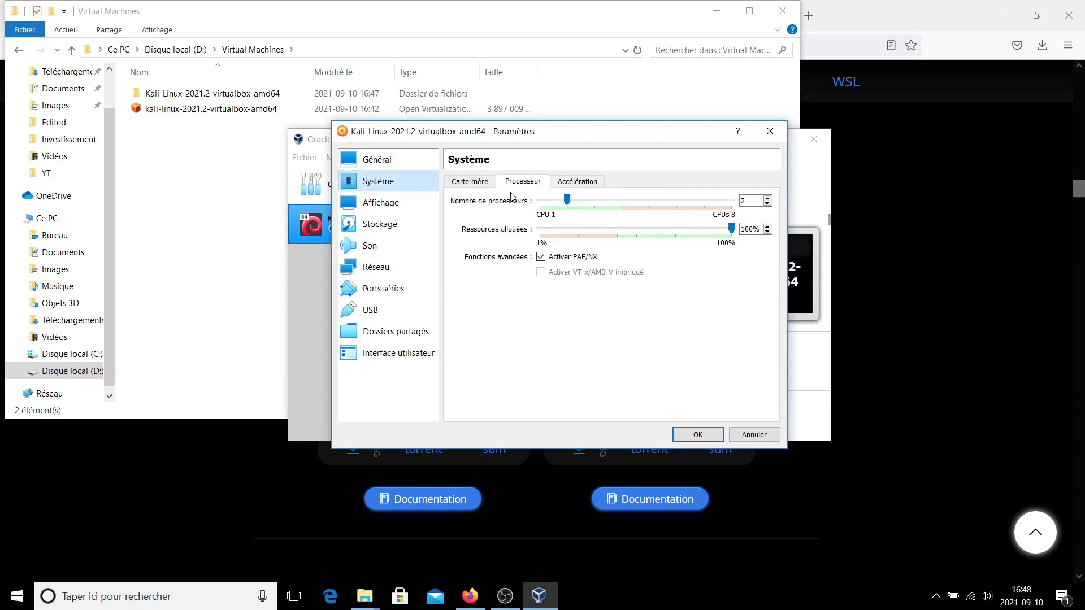
Try raising the Kali machine's processor count to 6 and bring it back to 2
drag(567, 198, 674, 206)
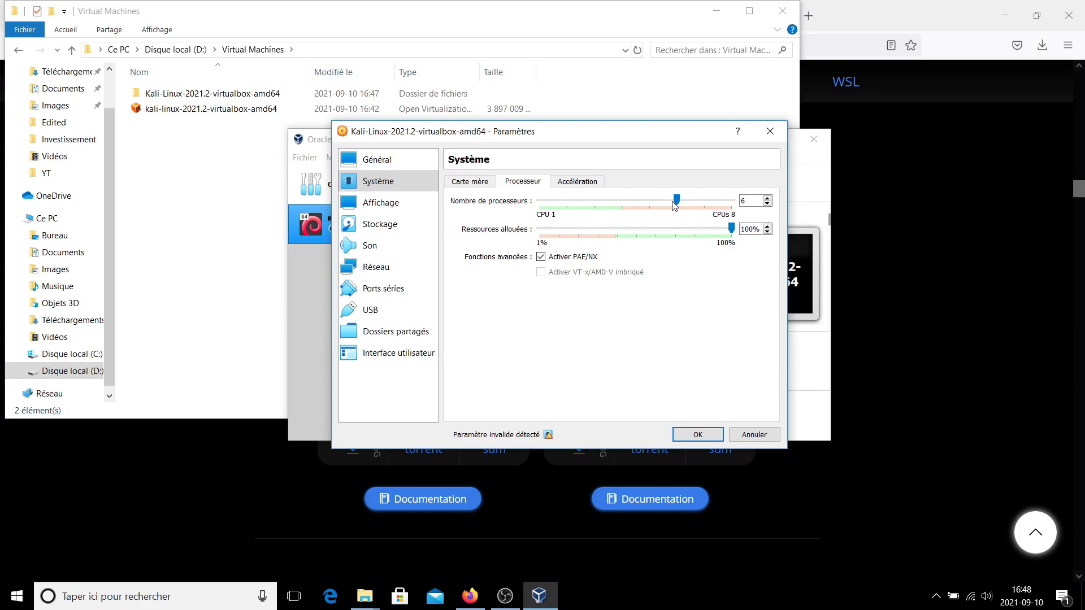
click(769, 198)
click(768, 203)
click(767, 203)
click(767, 203)
click(767, 203)
click(767, 203)
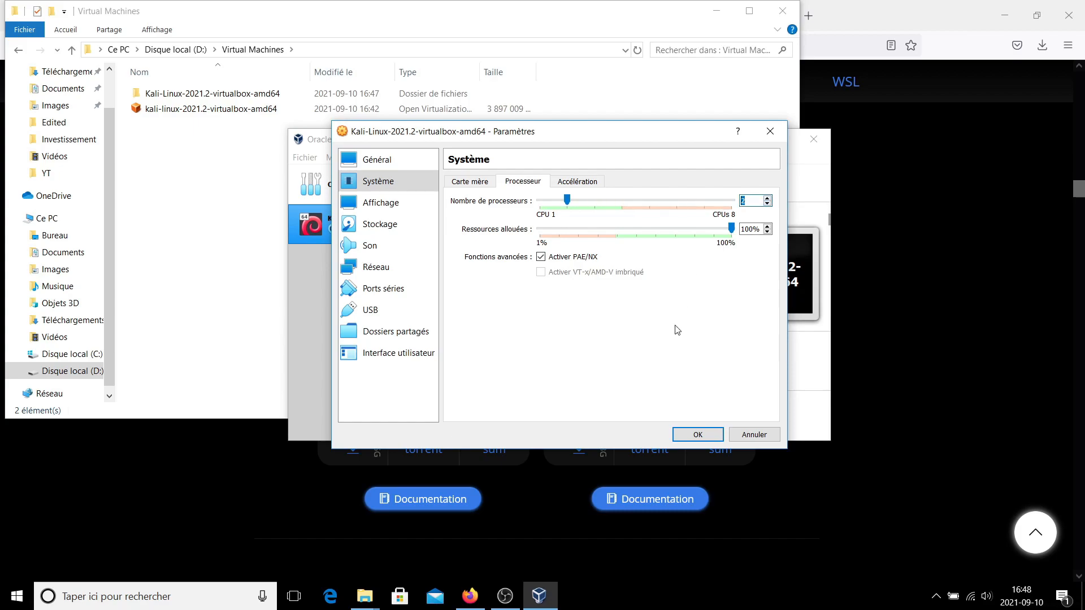
Try to attach network Adapter 1 to a Réseau NAT network and cancel the machine's configuration changes
click(376, 268)
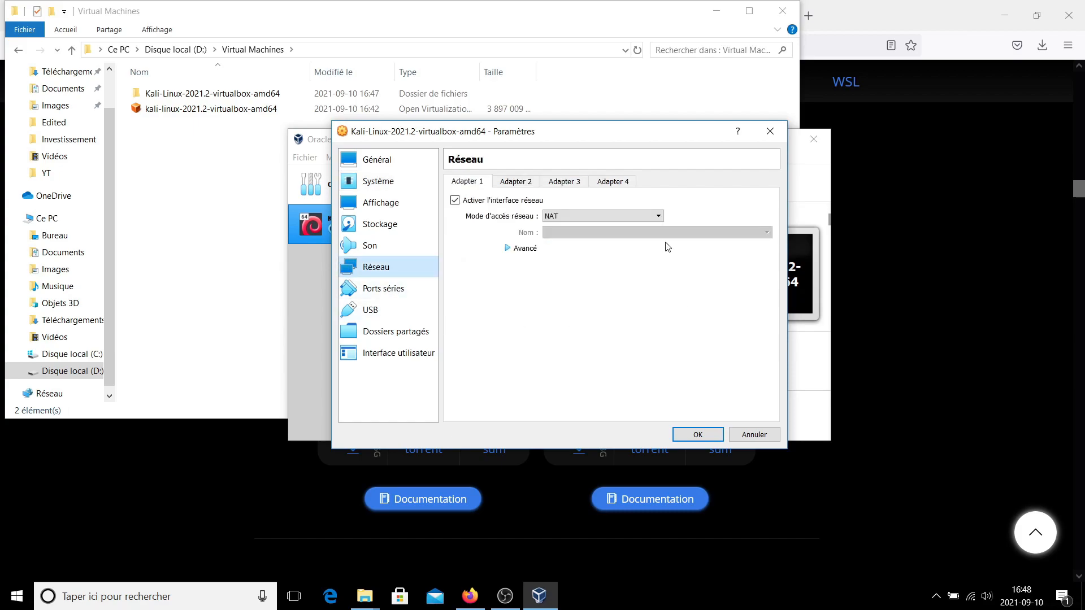
click(626, 218)
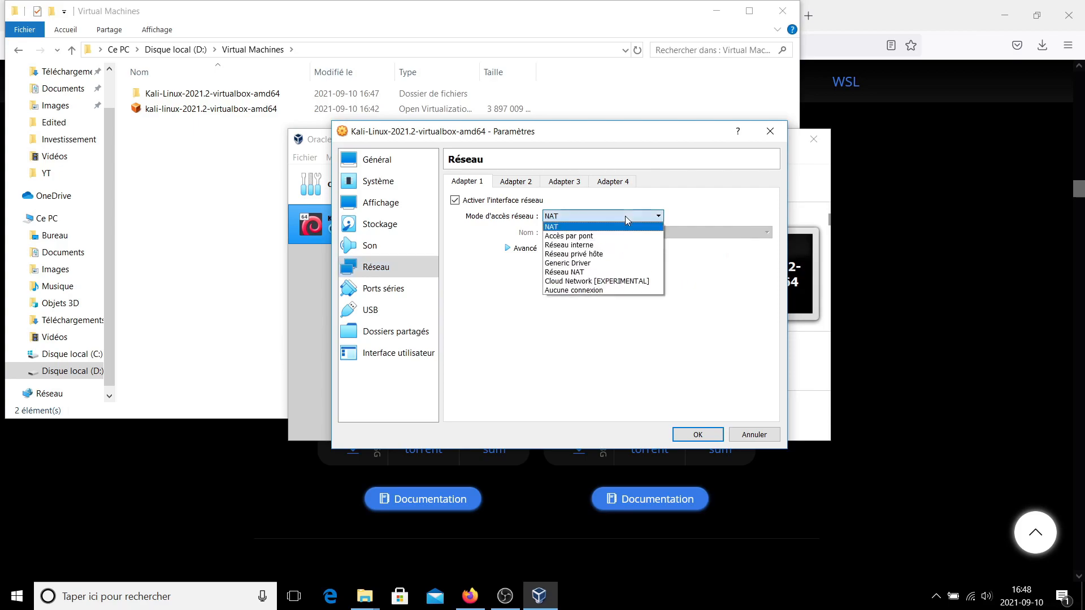
click(572, 272)
click(600, 233)
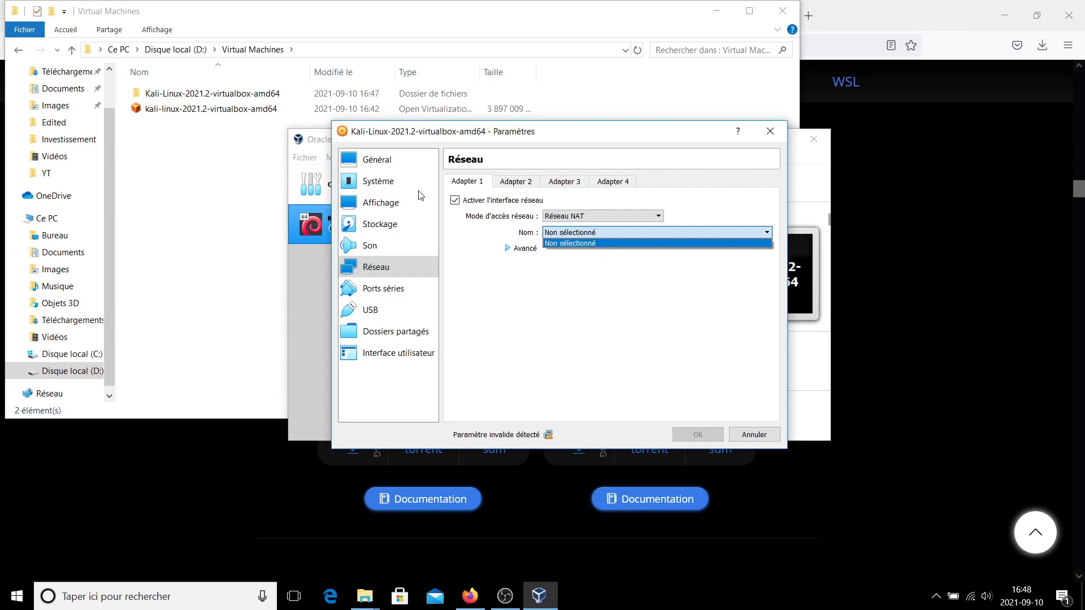
click(317, 141)
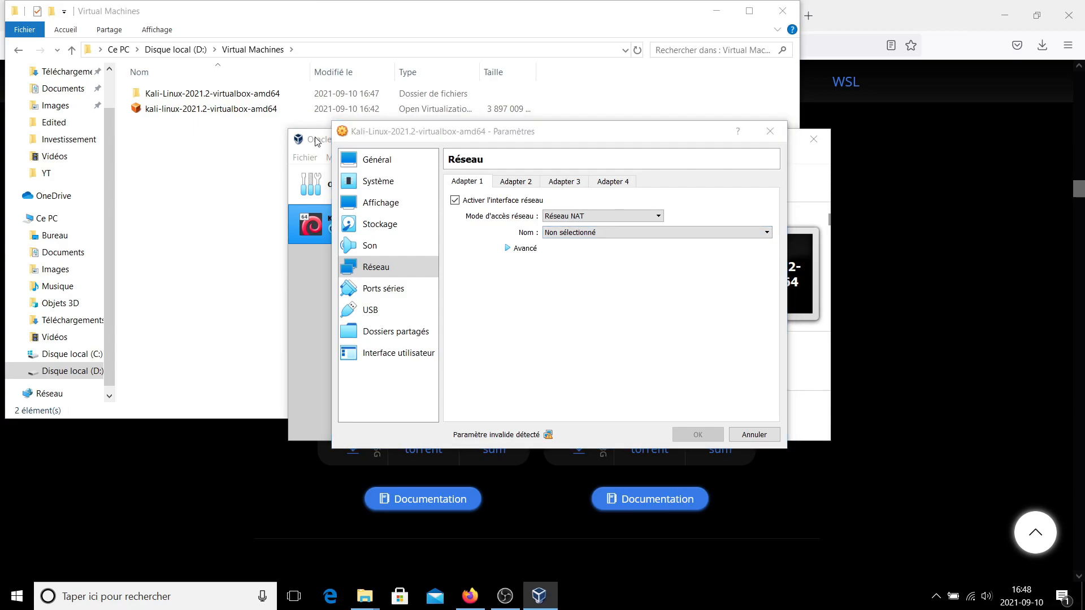
click(749, 435)
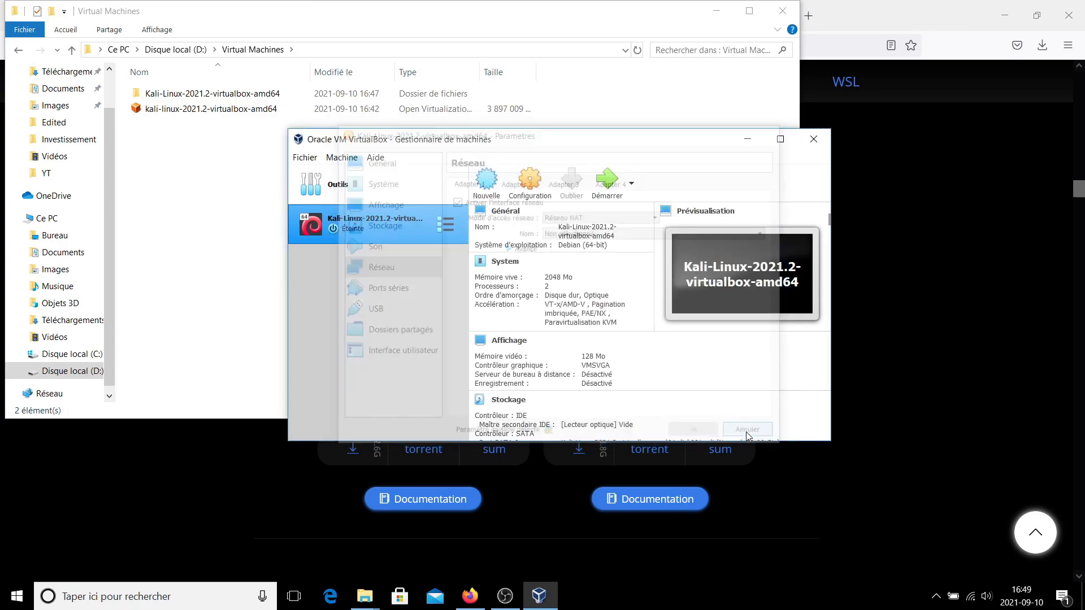
Add a new NAT network in VirtualBox's global network preferences
click(305, 157)
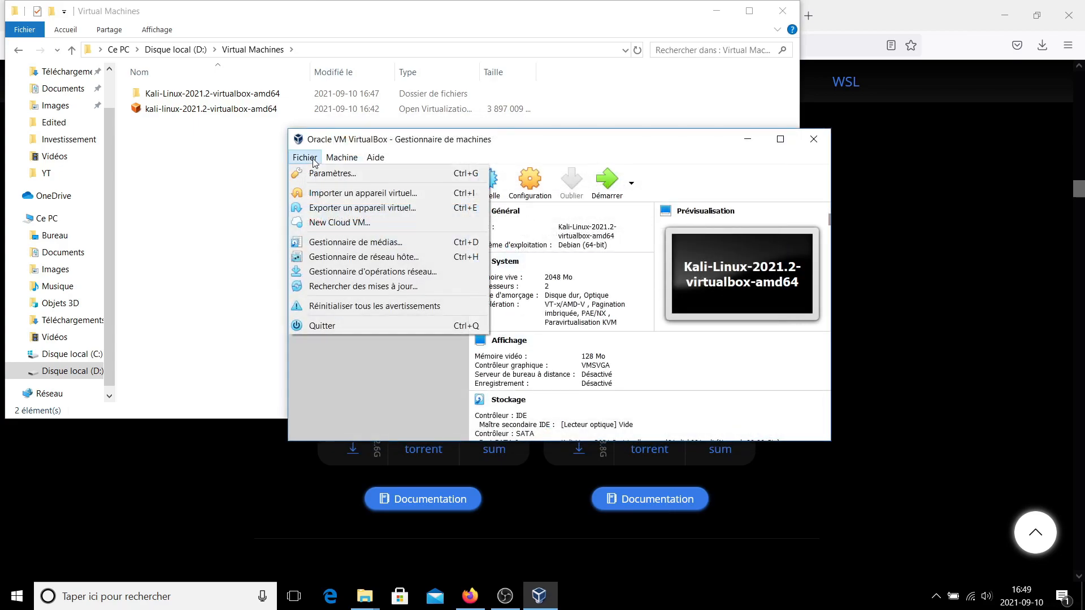
click(330, 174)
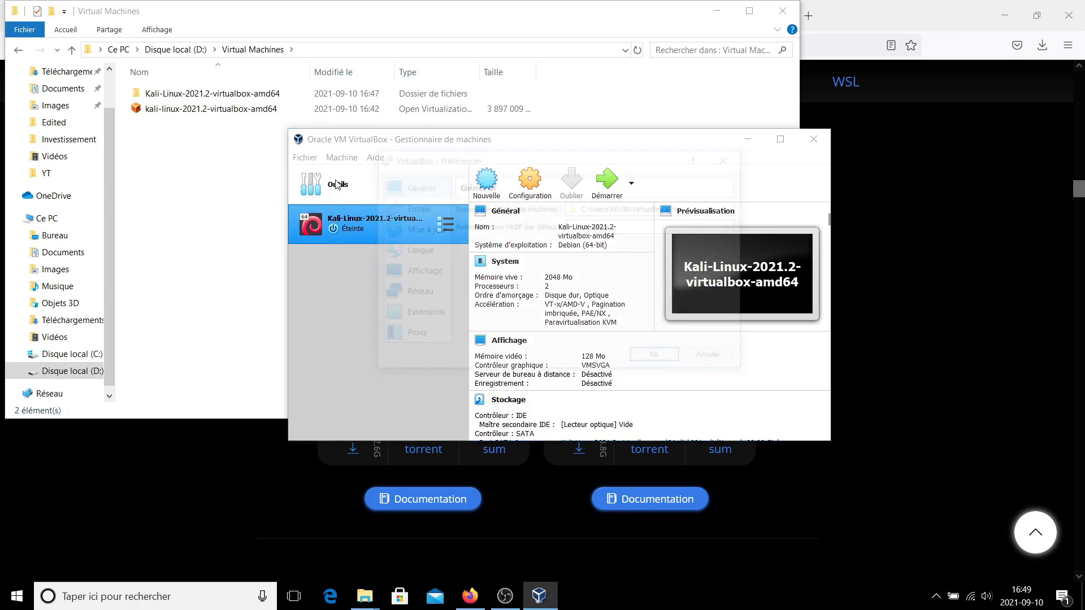
click(406, 293)
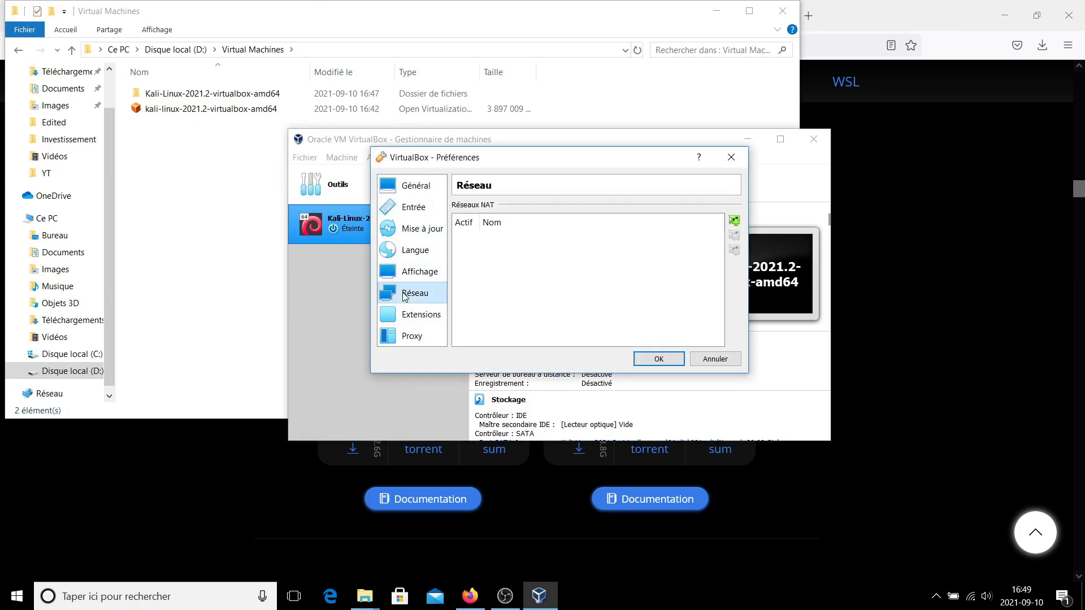
click(734, 221)
Rename the new NAT network to Ethicalkev and save the preferences
double_click(503, 239)
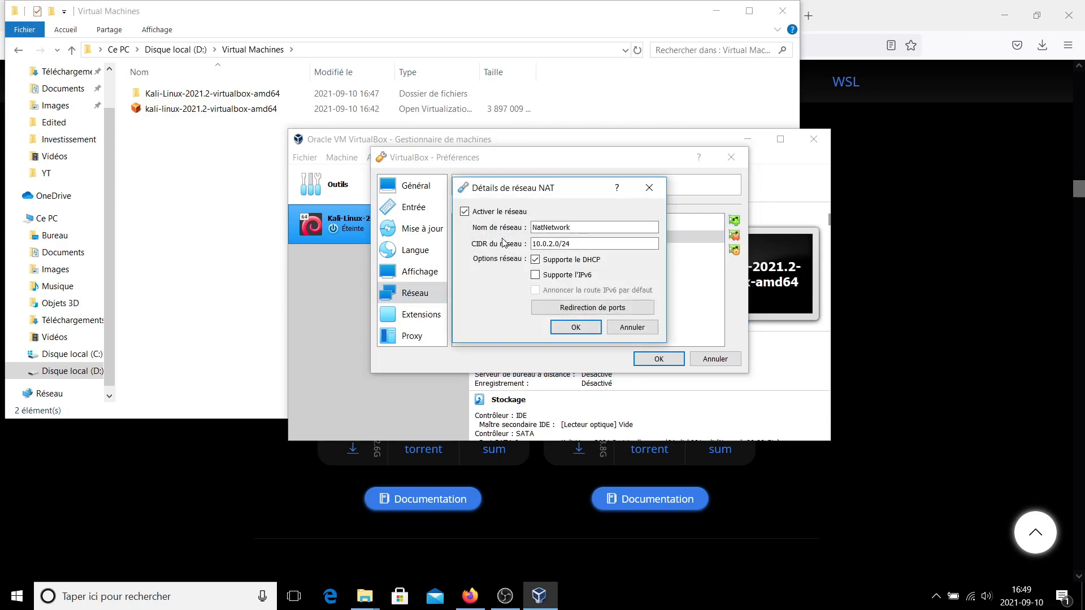
double_click(569, 225)
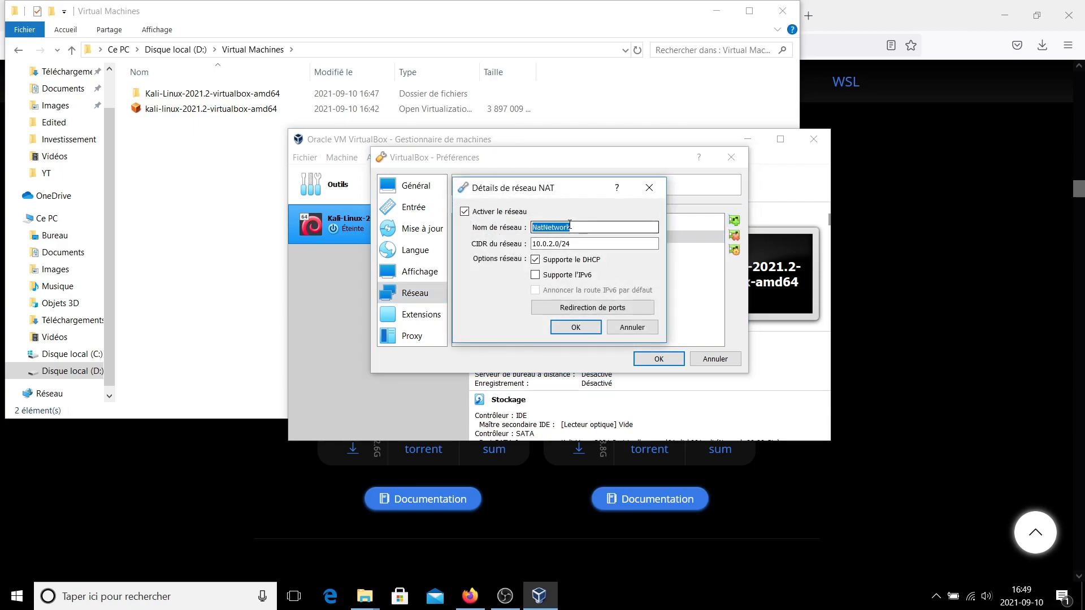
text(Ethicalkev)
click(547, 249)
click(571, 244)
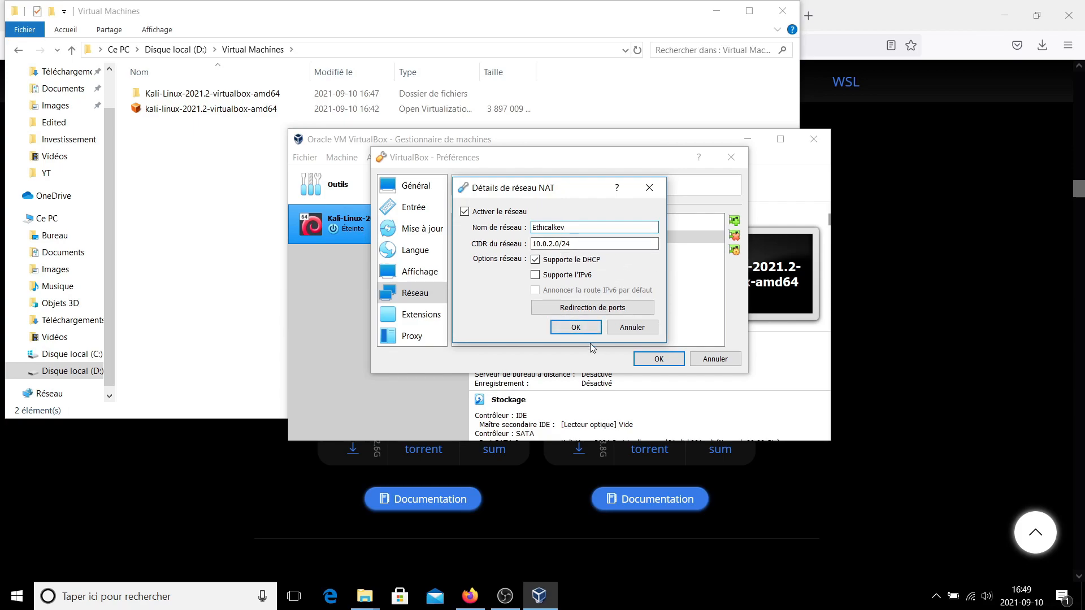
click(575, 328)
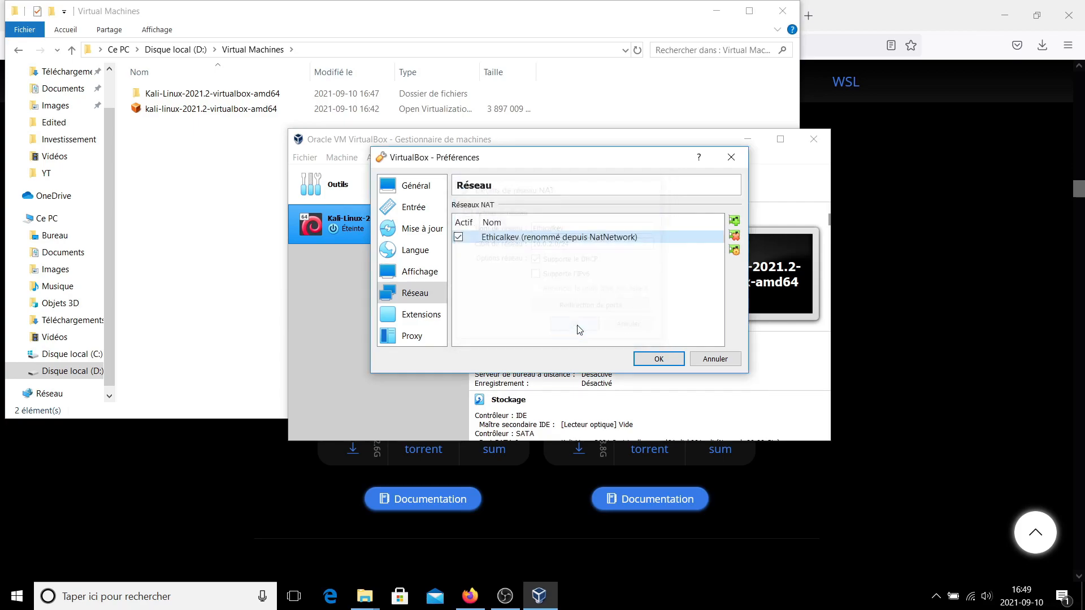
click(651, 360)
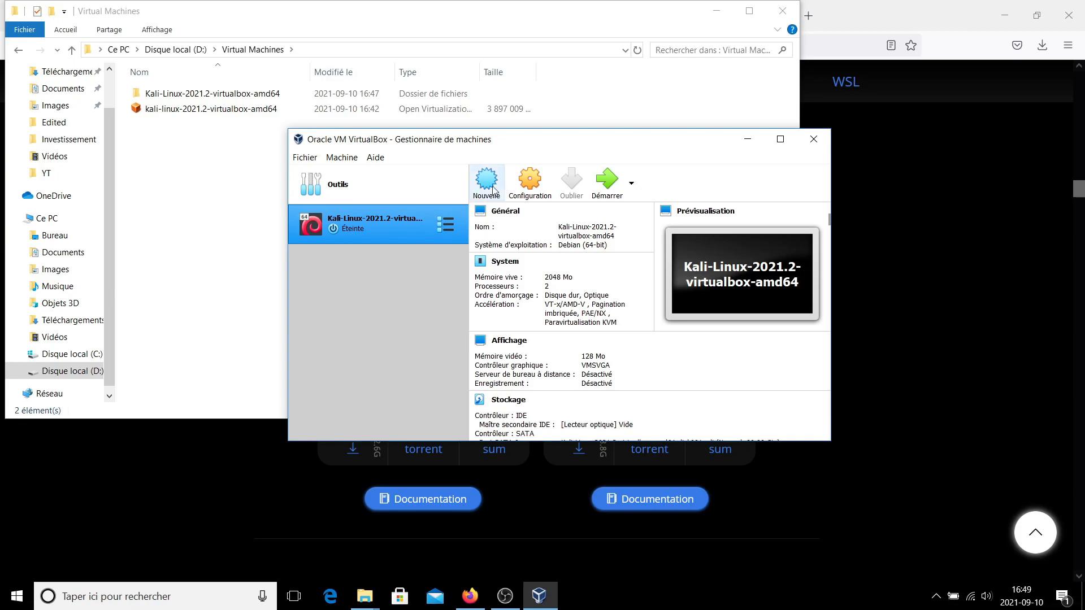
Attach the Kali machine's Adapter 1 to the Réseau NAT network Ethicalkev and save the configuration
click(540, 198)
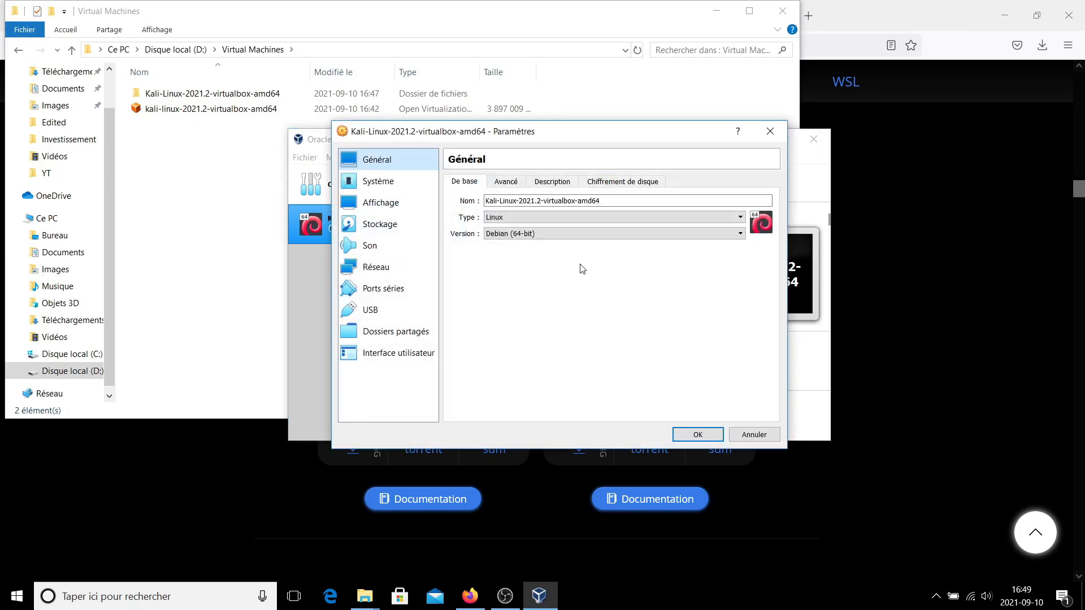
click(384, 269)
click(611, 218)
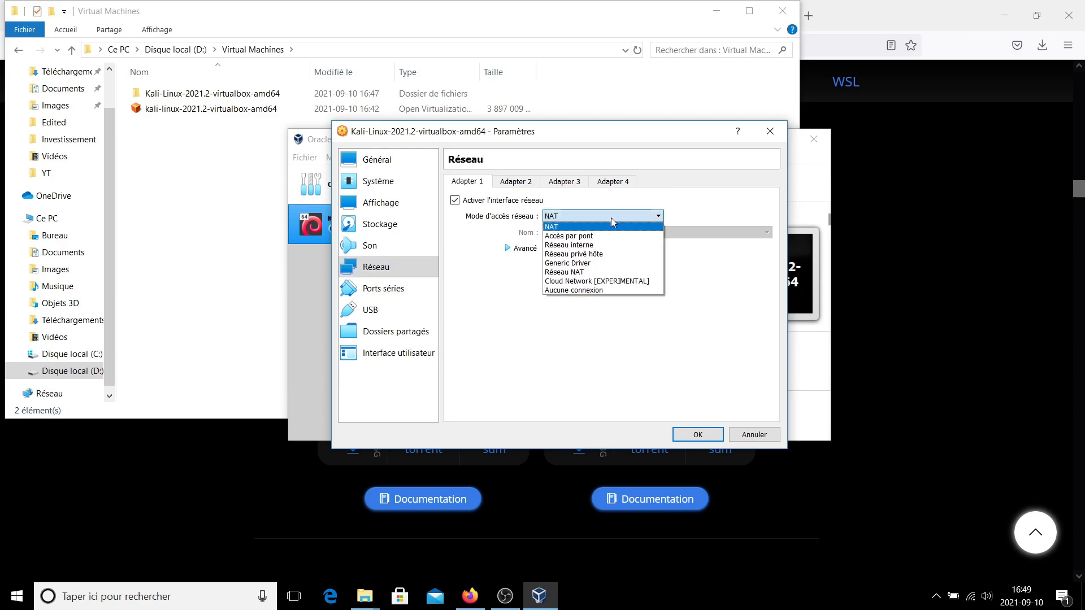
click(572, 272)
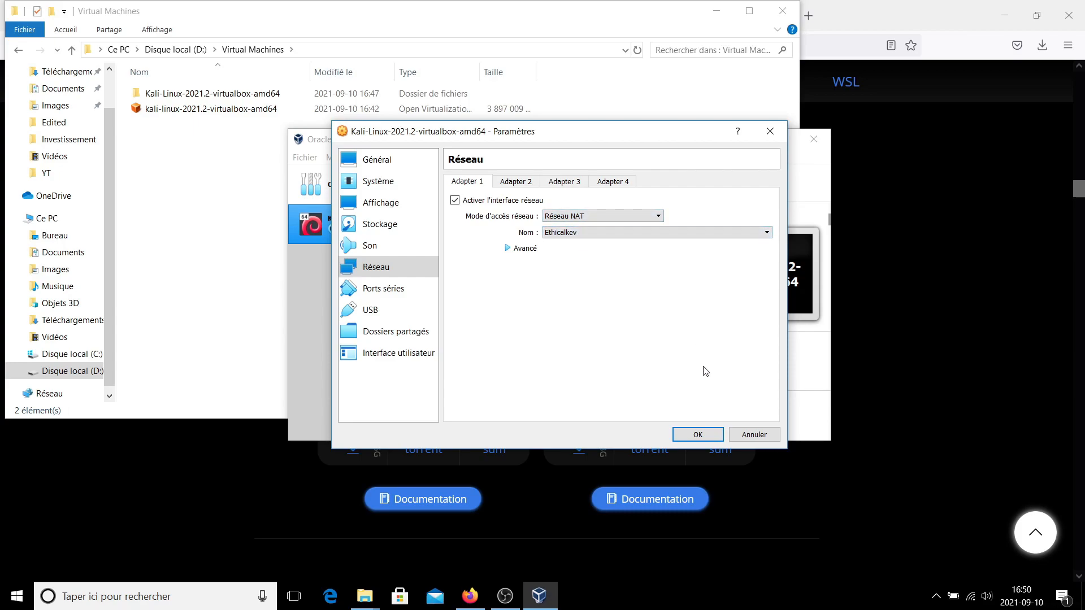
click(701, 441)
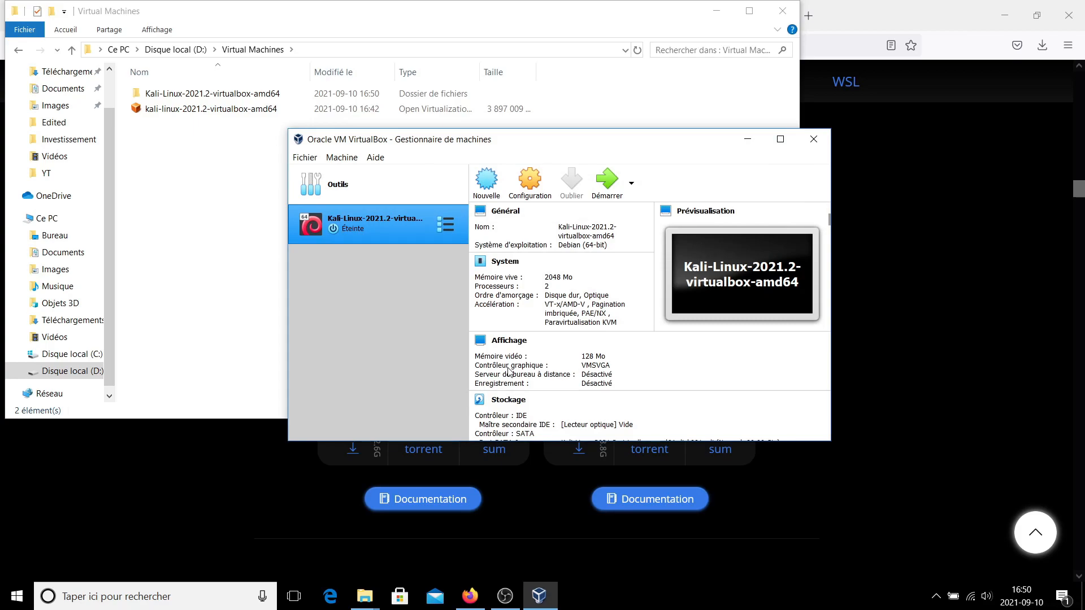
Try Accès par pont as Adapter 1's access mode, return it to Réseau NAT with Ethicalkev and save
key(ctrl+s)
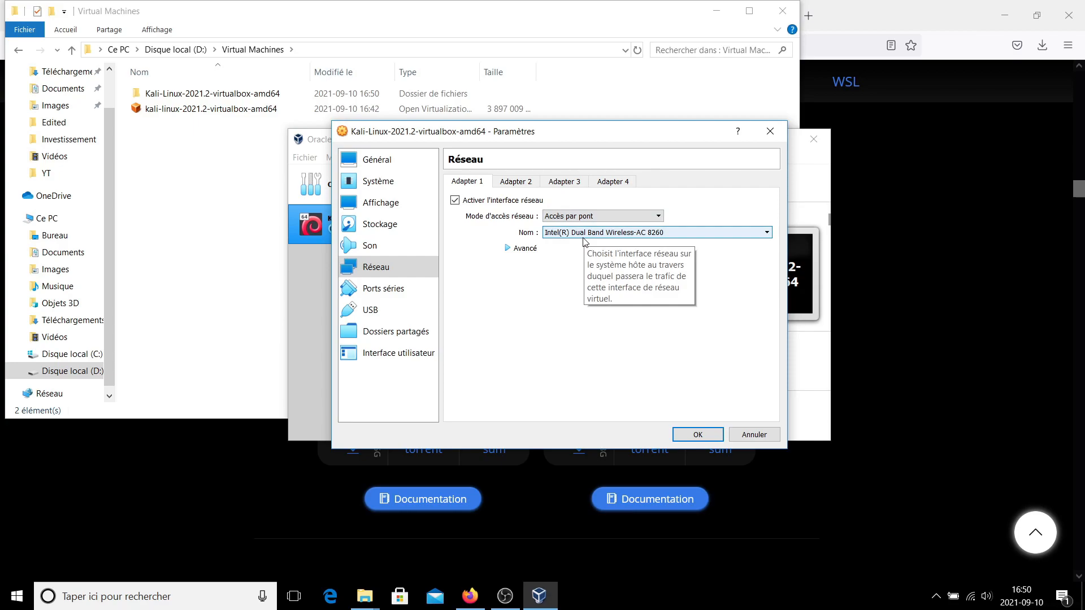
click(610, 217)
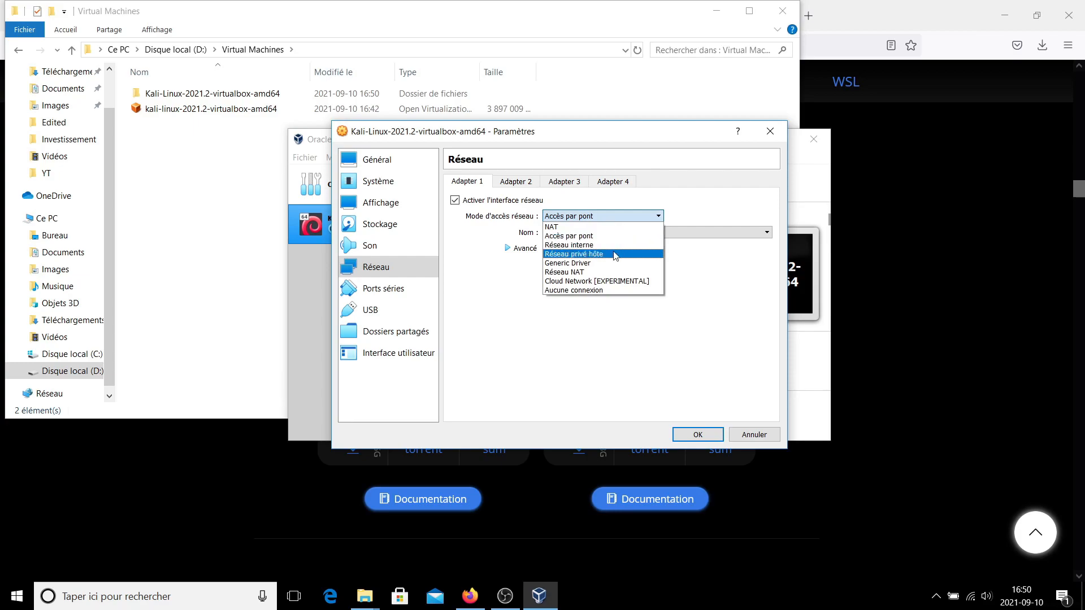
click(565, 273)
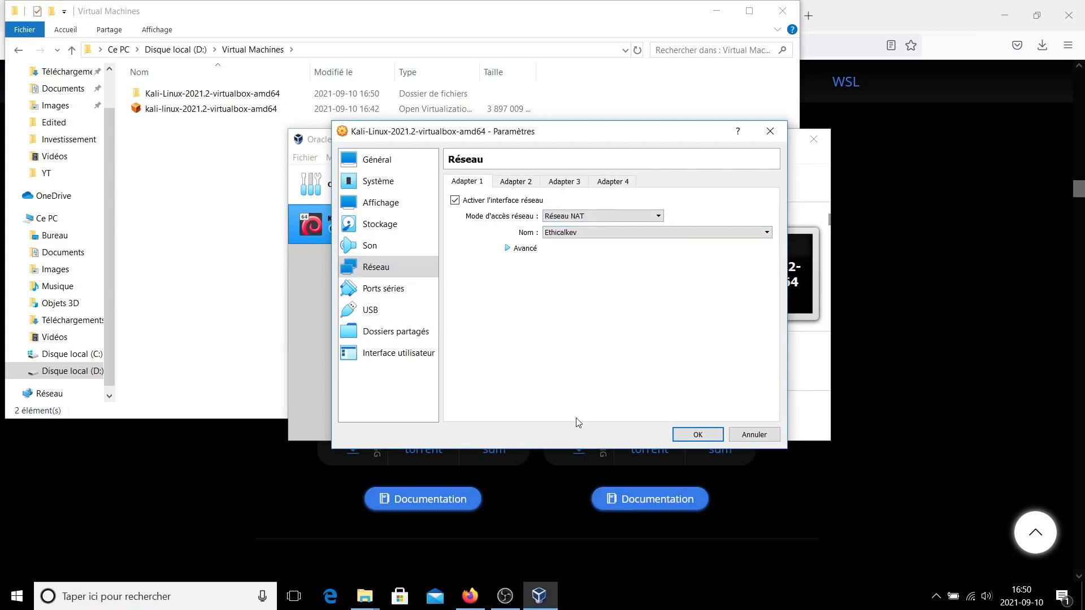
click(699, 432)
Start the Kali virtual machine, boot the Kali GNU/Linux entry and dismiss the keyboard capture notice
click(602, 194)
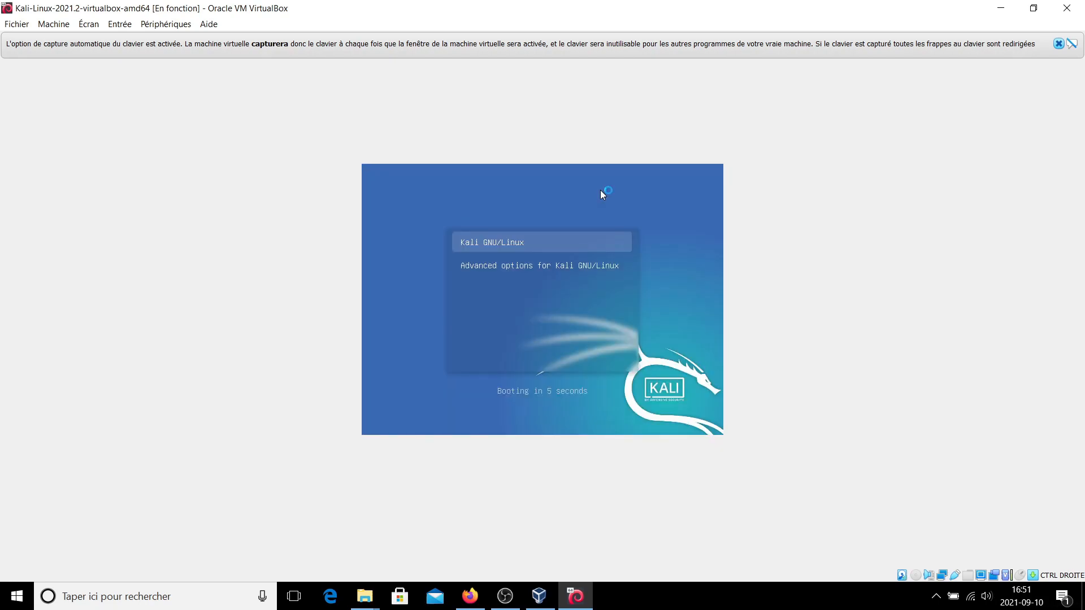
key(Return)
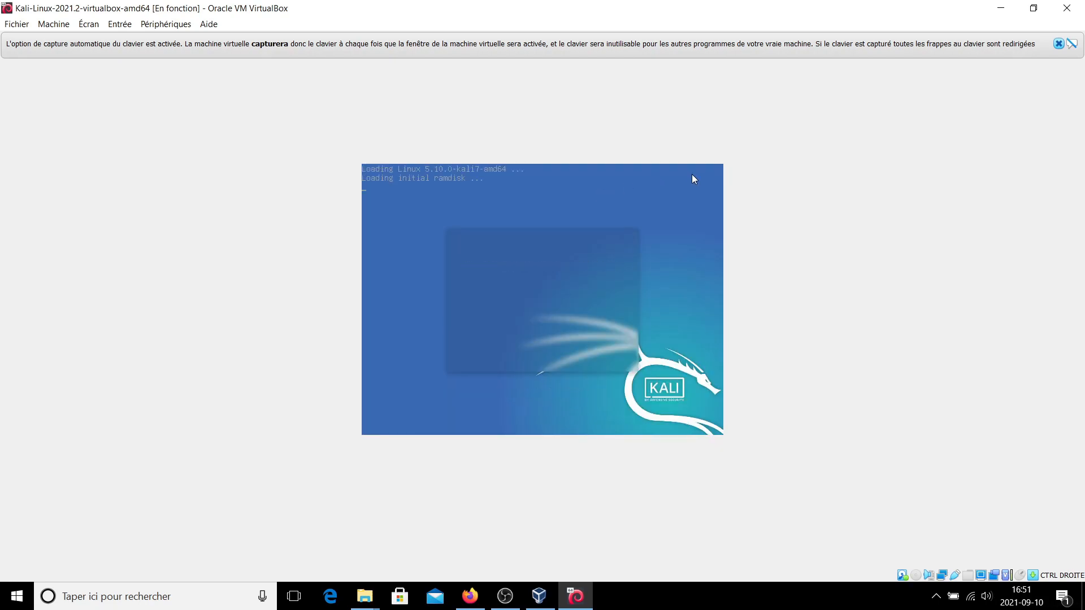
click(1059, 43)
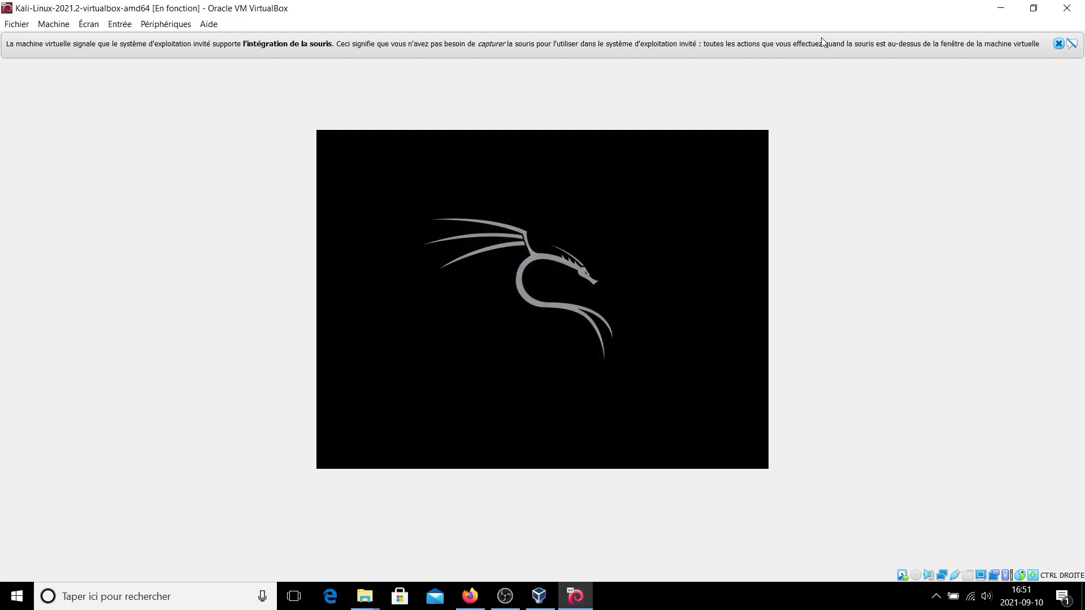
Look up the default login credentials in the Kali machine's description in the VirtualBox manager
click(538, 597)
scroll(559, 351, down, 10)
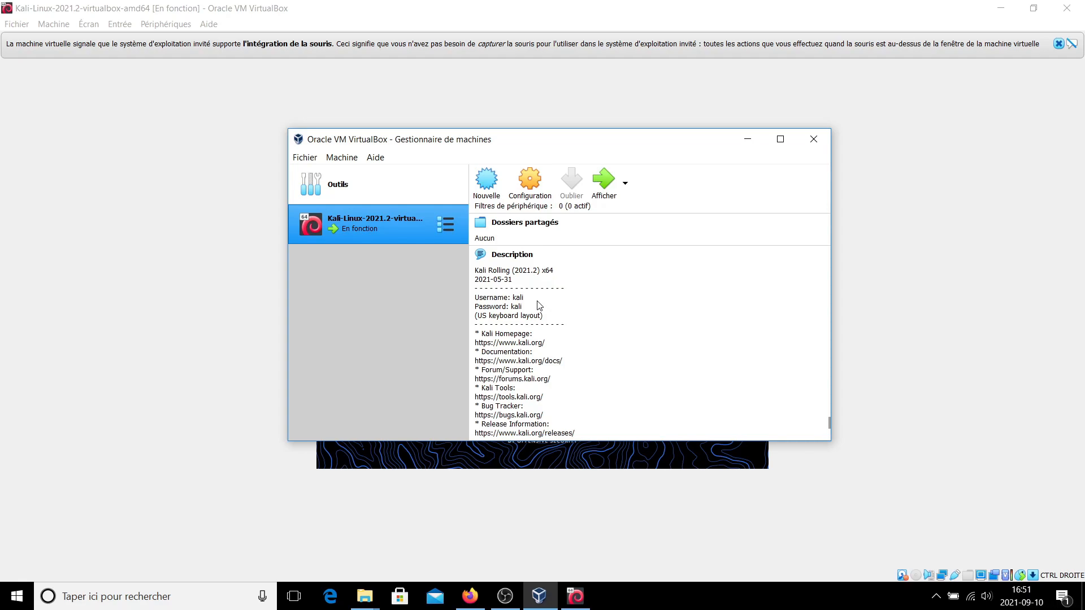
click(748, 139)
Log in to Kali with the default username and password and dismiss the mouse integration notice
text(kali)
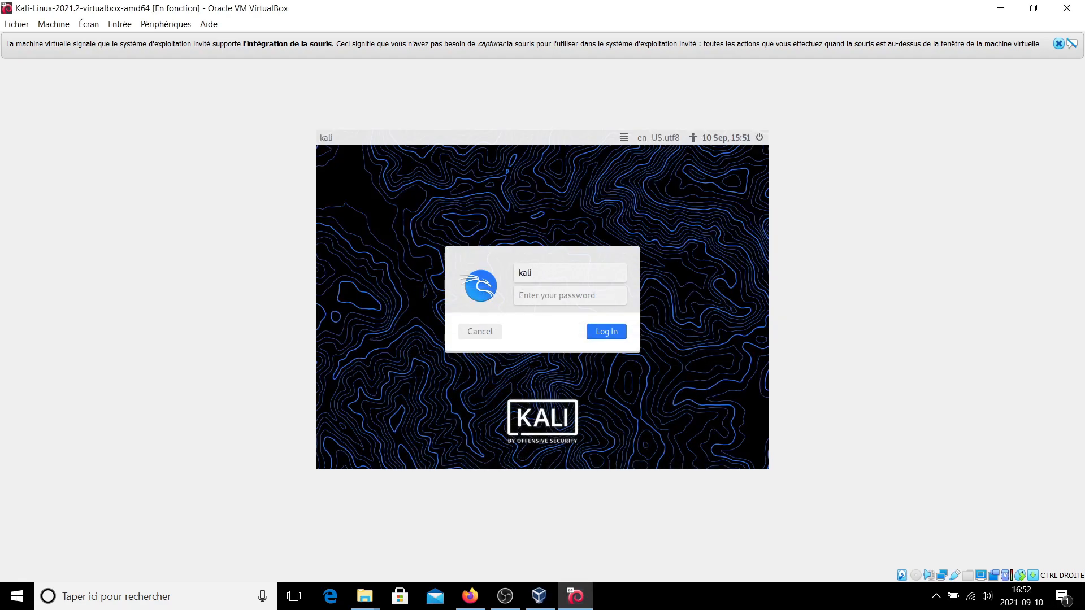
key(Tab)
text(kalii)
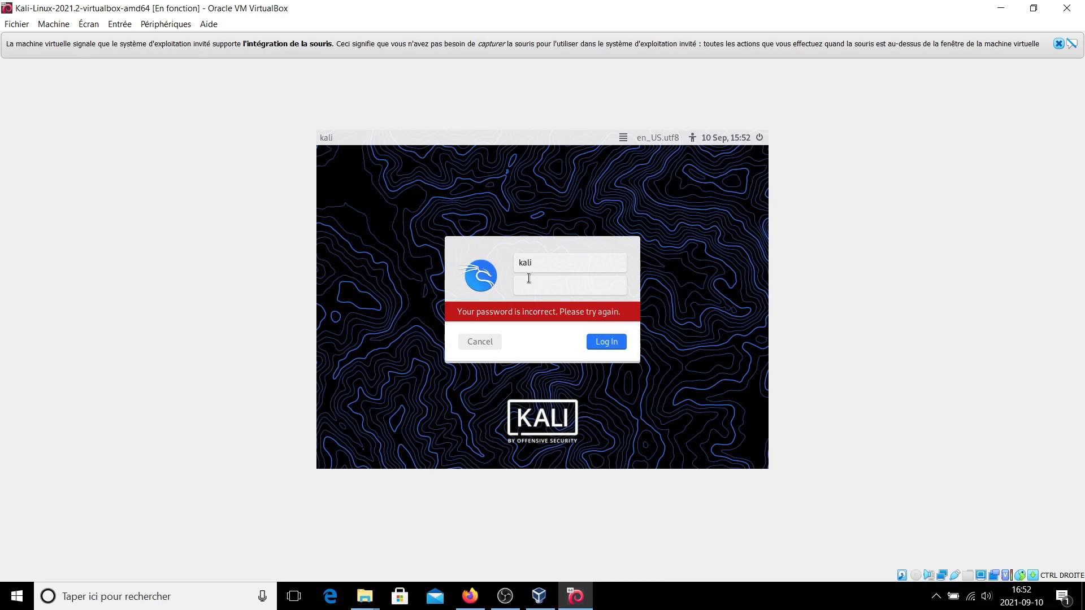
text(kali)
key(Return)
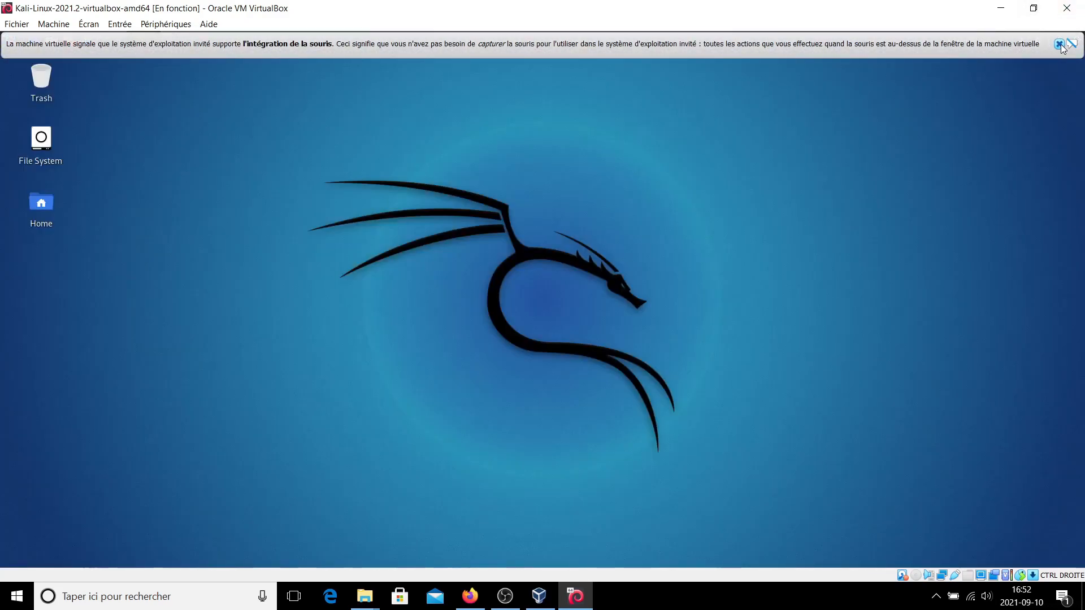
click(1059, 44)
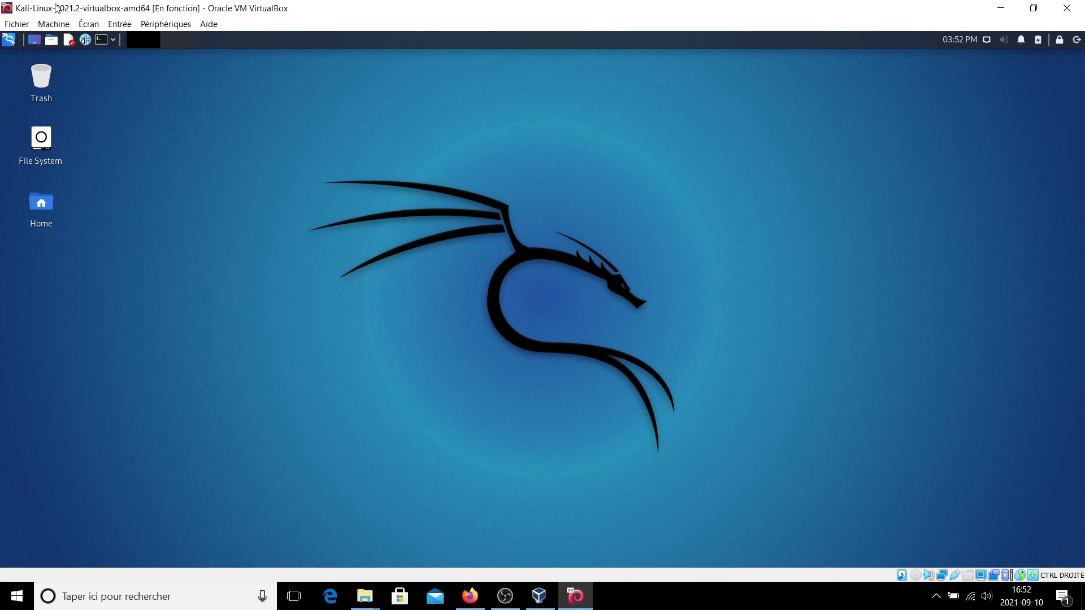
Enable sticky keys on the Kali desktop
key(shift)
key(shift)
key(shift)
key(shift)
key(shift)
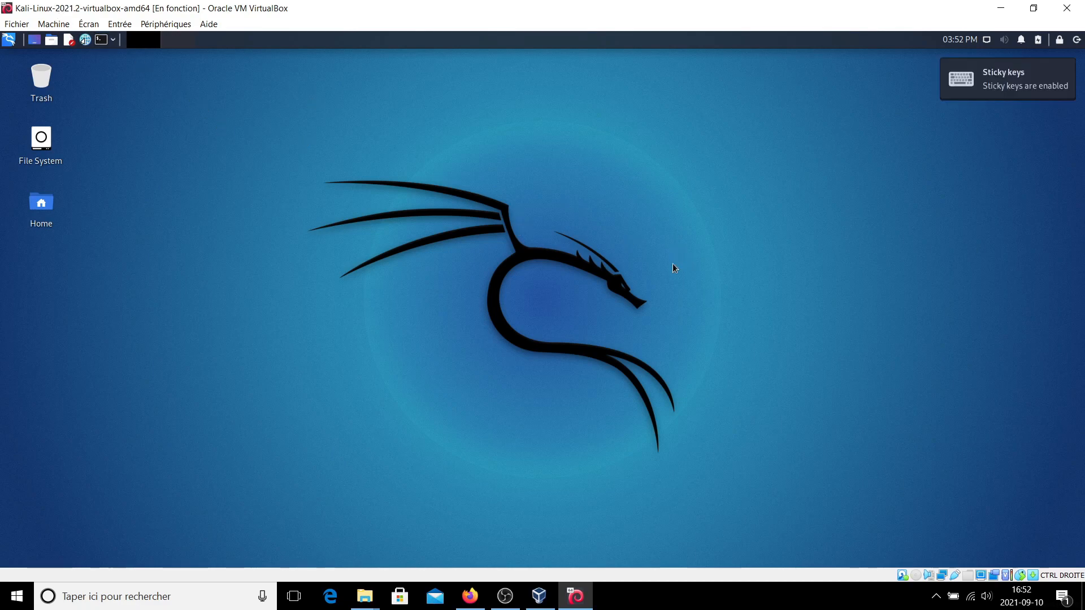
Open a terminal, run ifconfig and check the eth0 interface's IP address
key(ctrl+alt+t)
text(ifcong)
key(BackSpace)
text(fig)
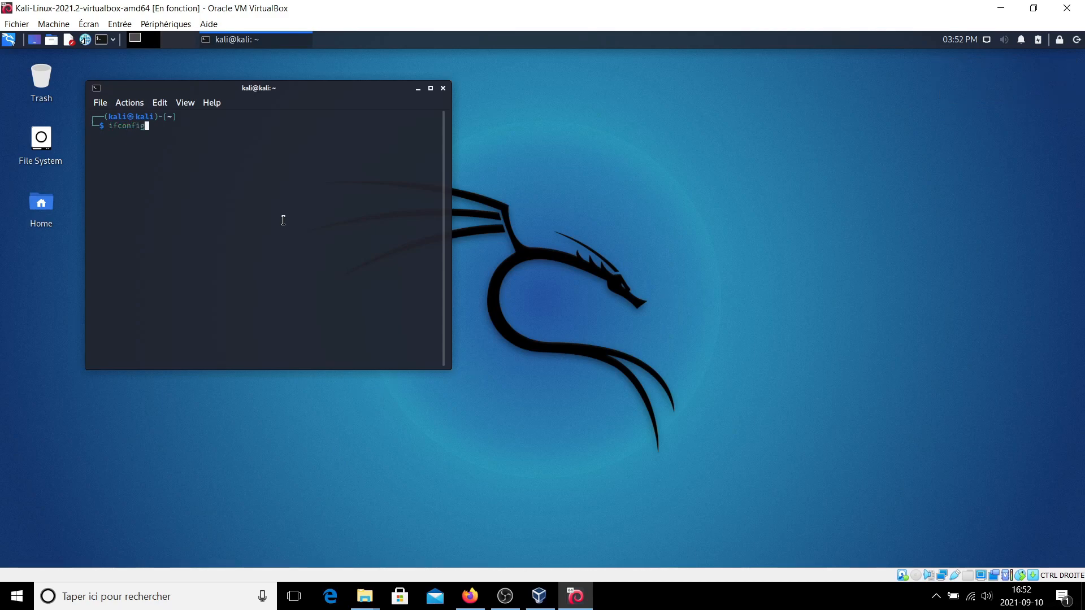
key(Return)
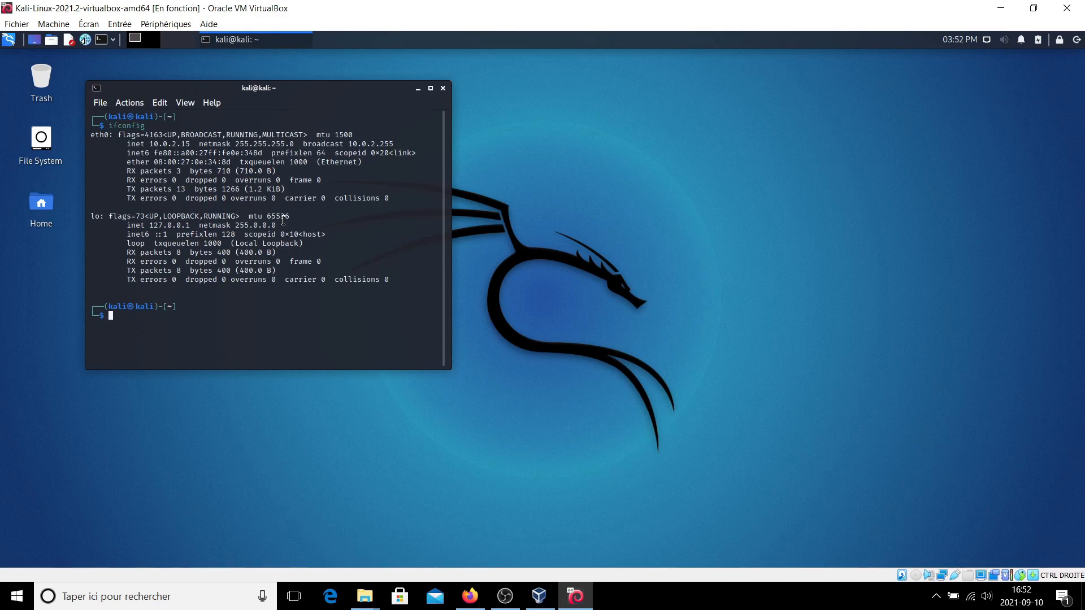
double_click(171, 145)
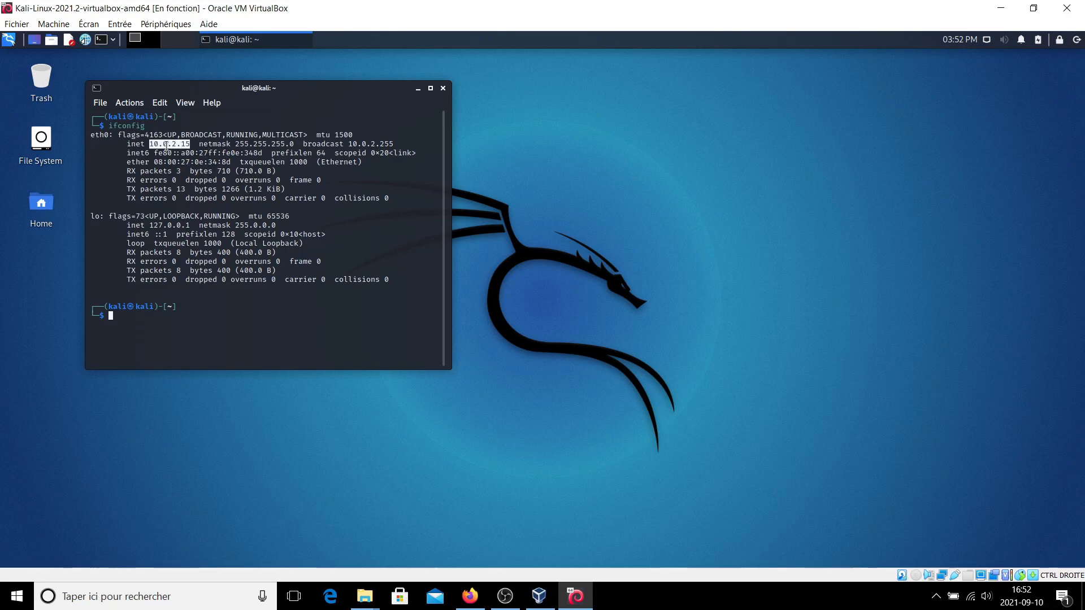
Open the Ethicalkev NAT network's details in the VirtualBox preferences and examine its CIDR and DHCP settings
click(17, 25)
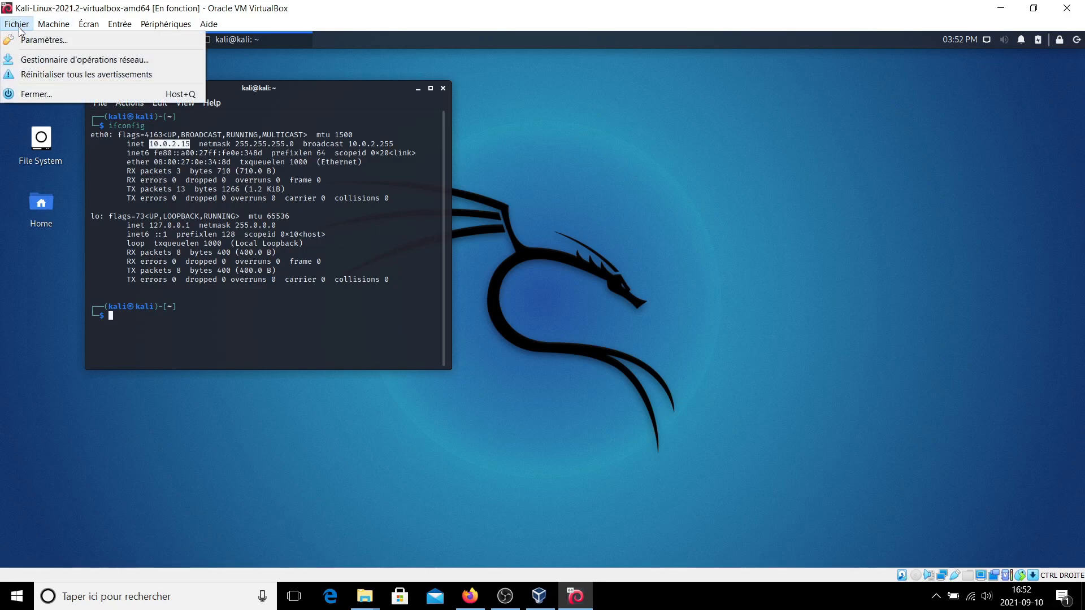
click(34, 40)
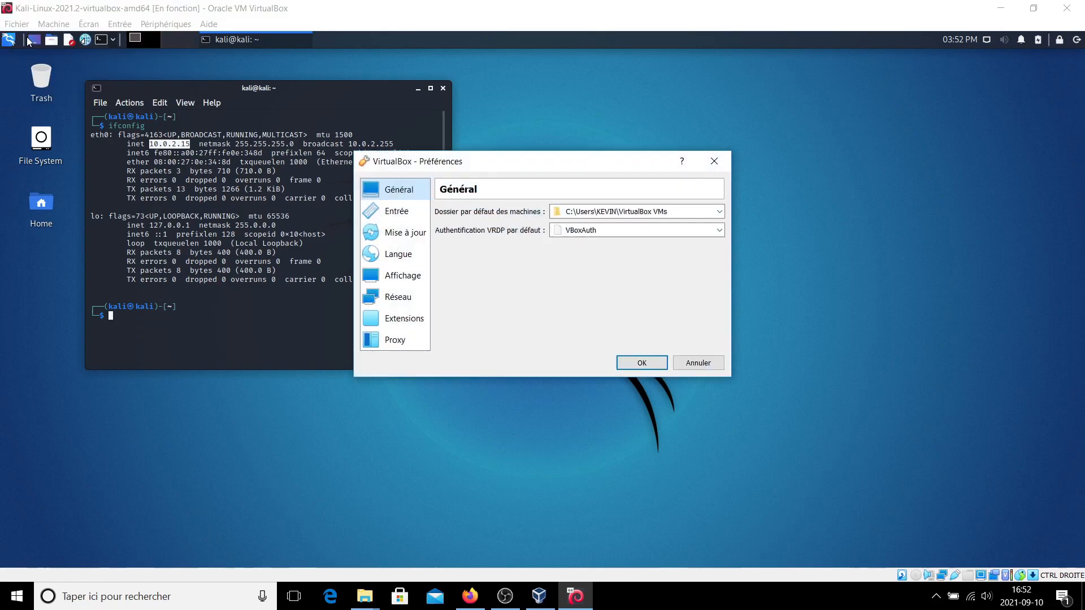
click(399, 299)
click(495, 246)
double_click(495, 247)
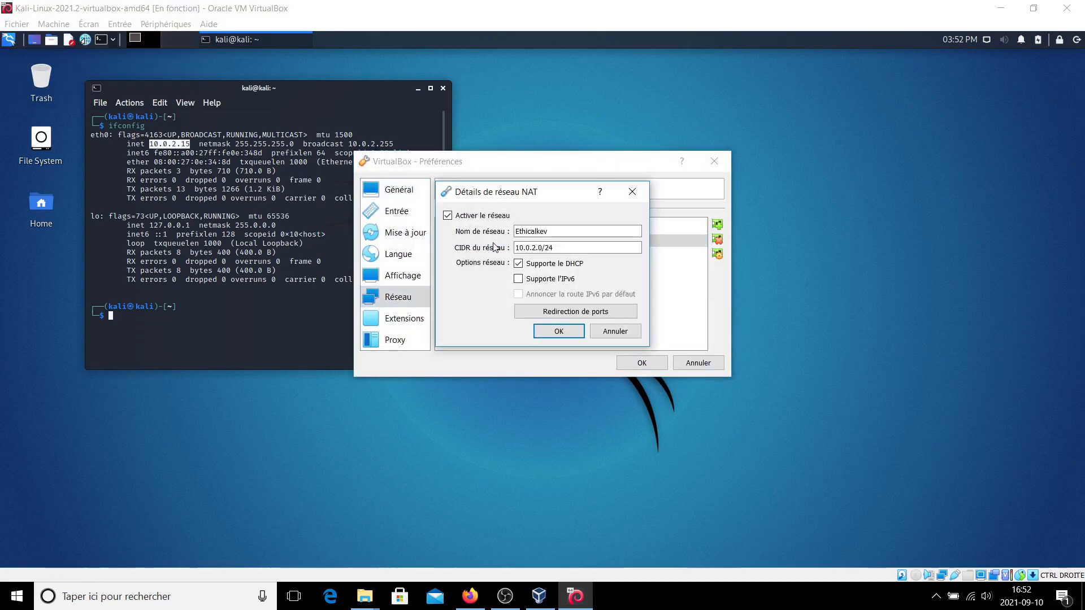
triple_click(545, 248)
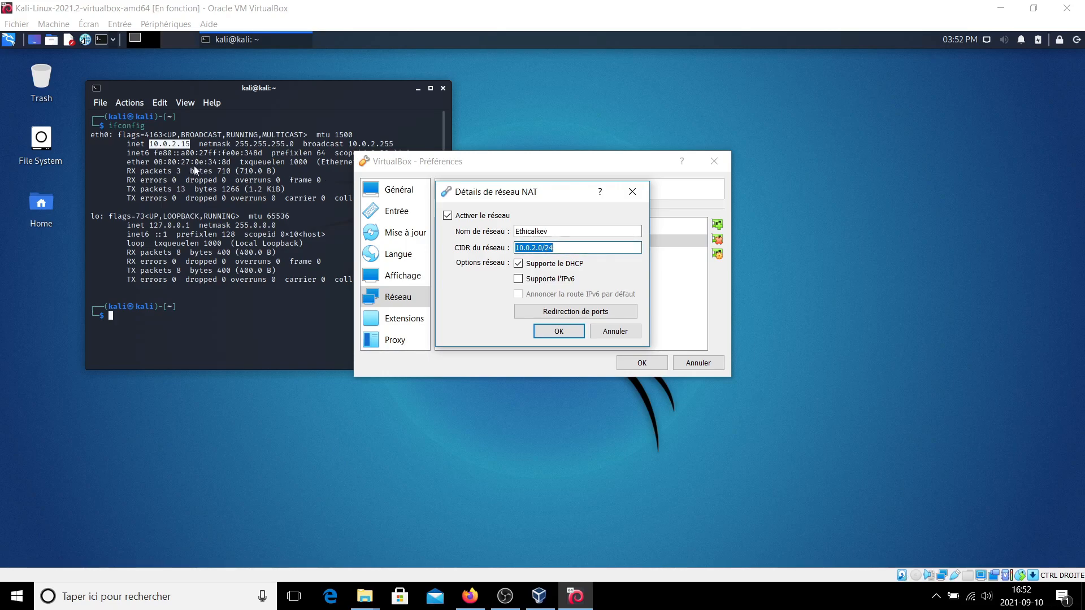
click(567, 266)
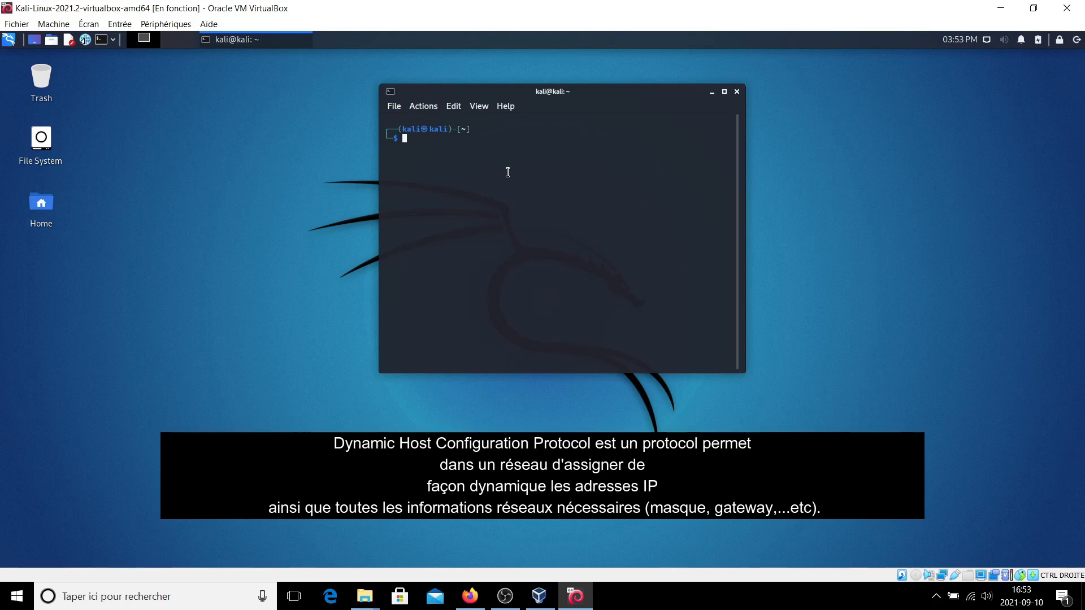
Restart the Kali machine immediately by running shutdown -r now in the terminal
text(shutdown)
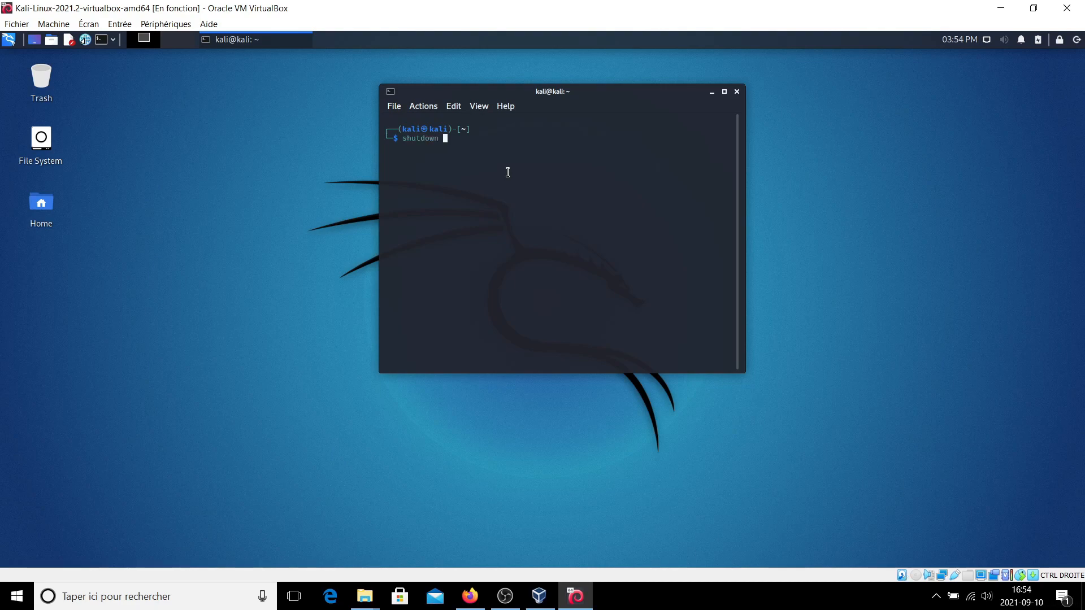
text(-r n)
text(ow)
key(Return)
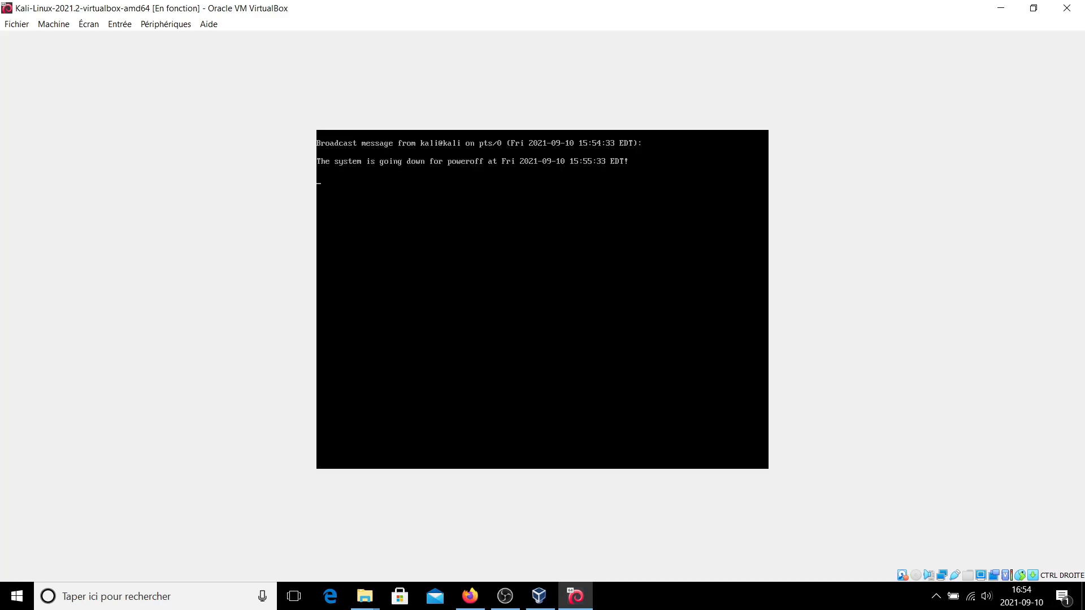